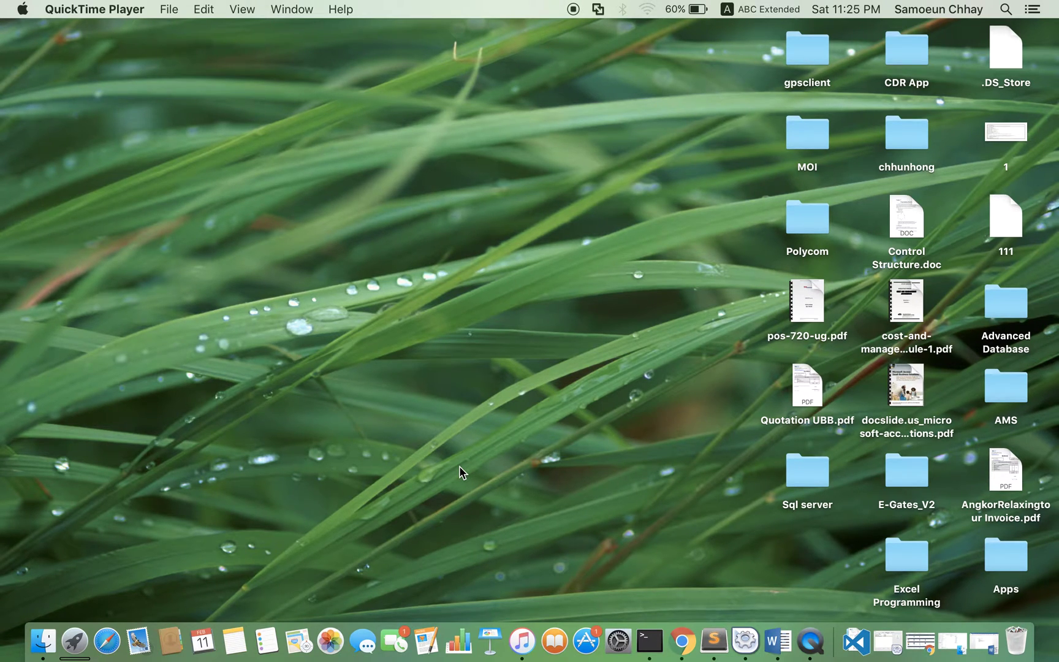
Step: Bring the Word notes 'Deploy laravel 5 on share hosting' with the .htaccess rewrite rules to the front
click(785, 632)
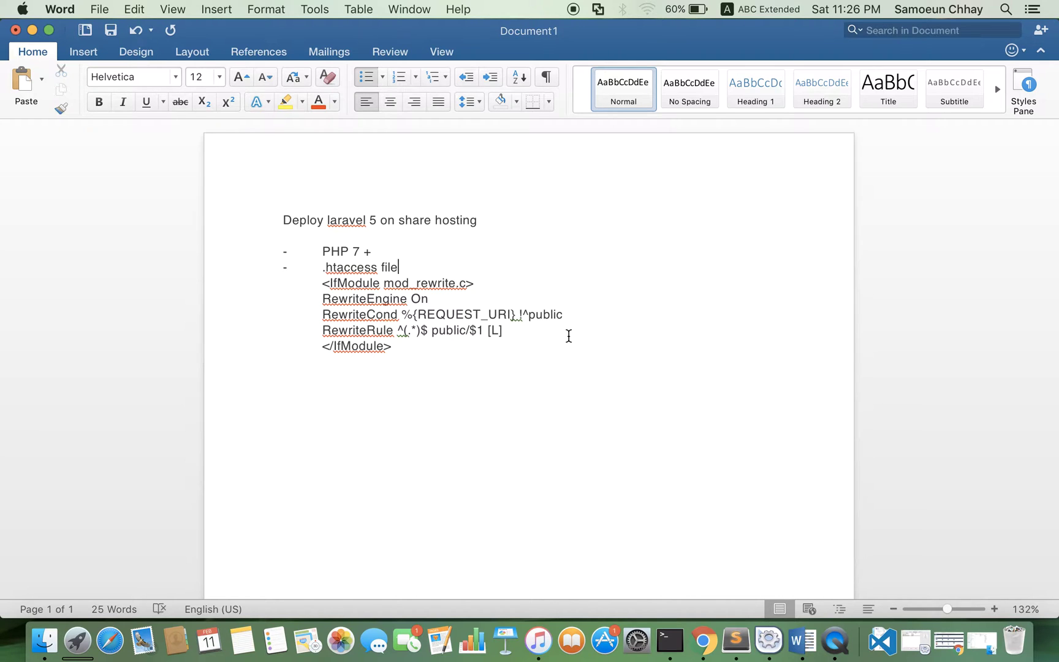
Step: Switch to the cPanel File Manager in Chrome and show the /home/samoeuntk directory contents
click(707, 640)
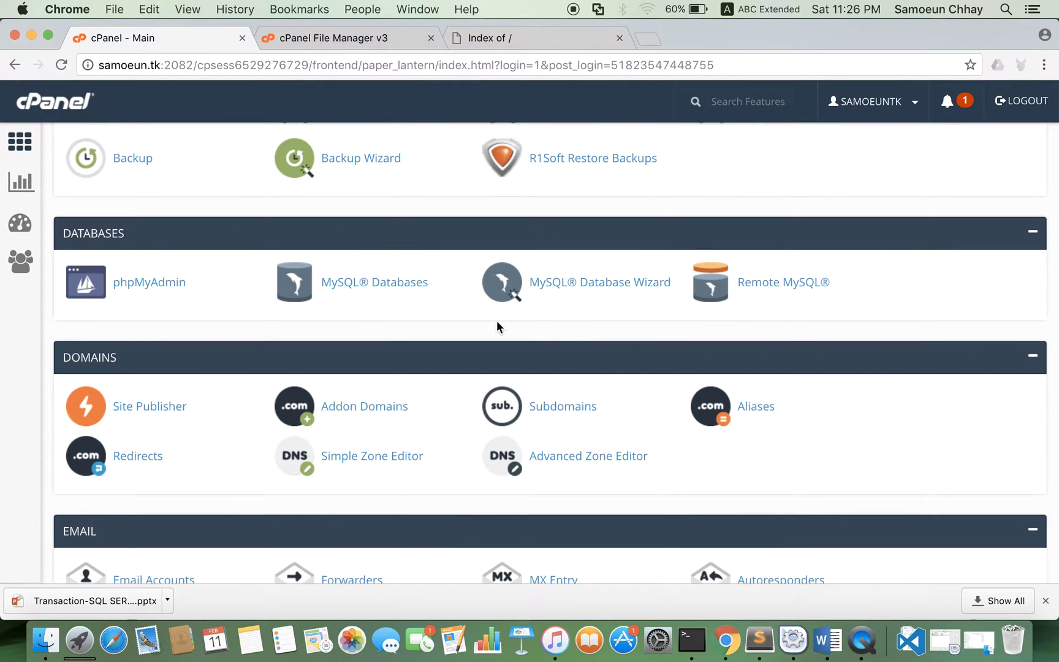
scroll(395, 325, up, 5)
scroll(396, 325, down, 3)
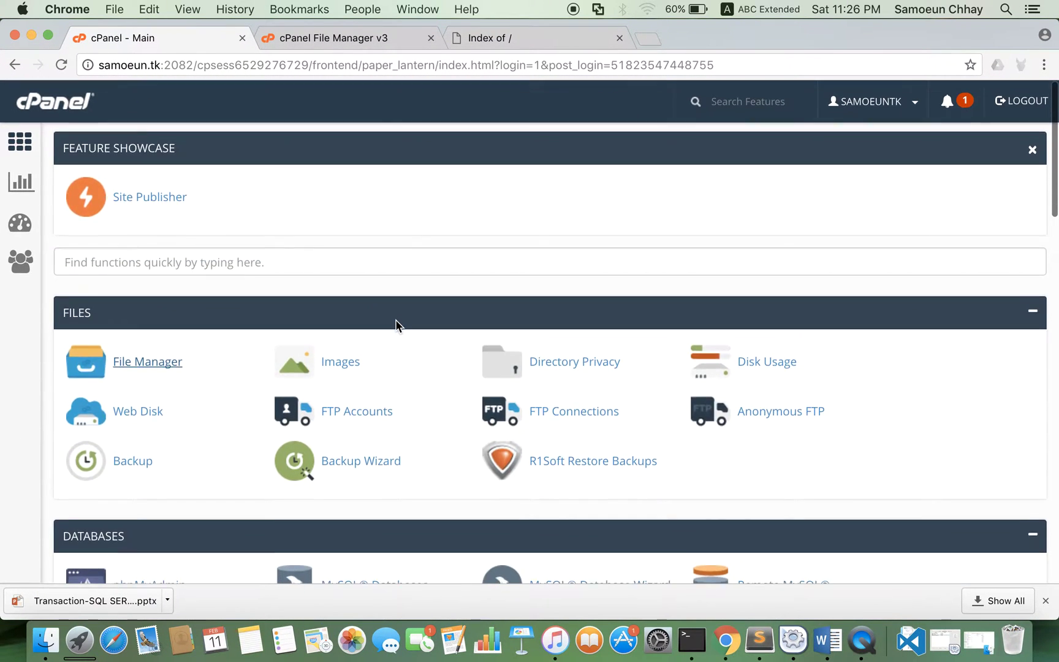
click(329, 38)
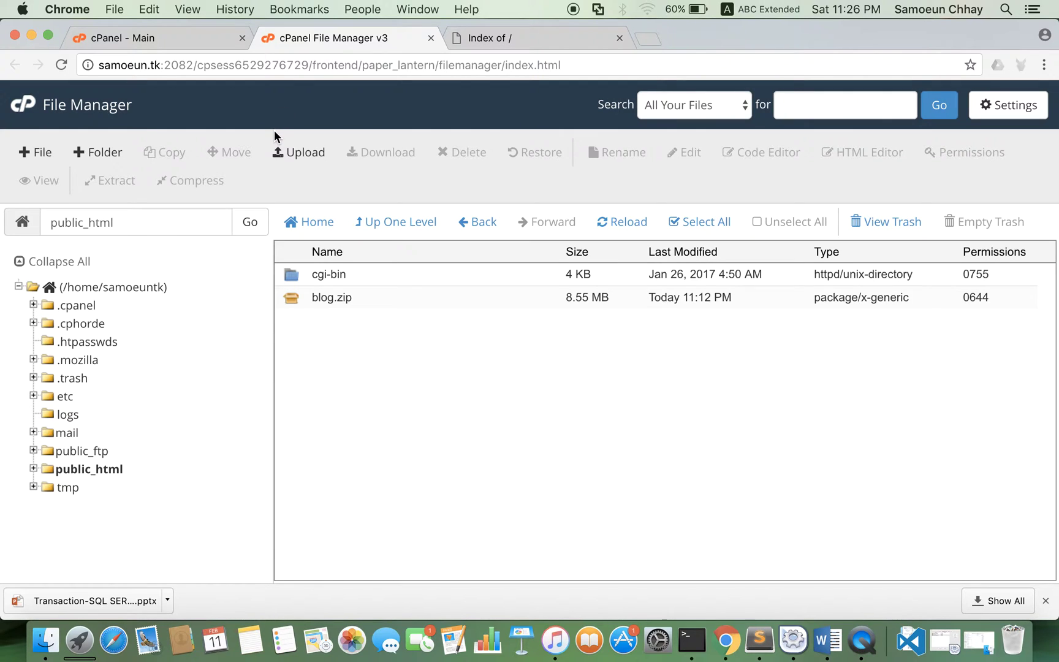
click(103, 289)
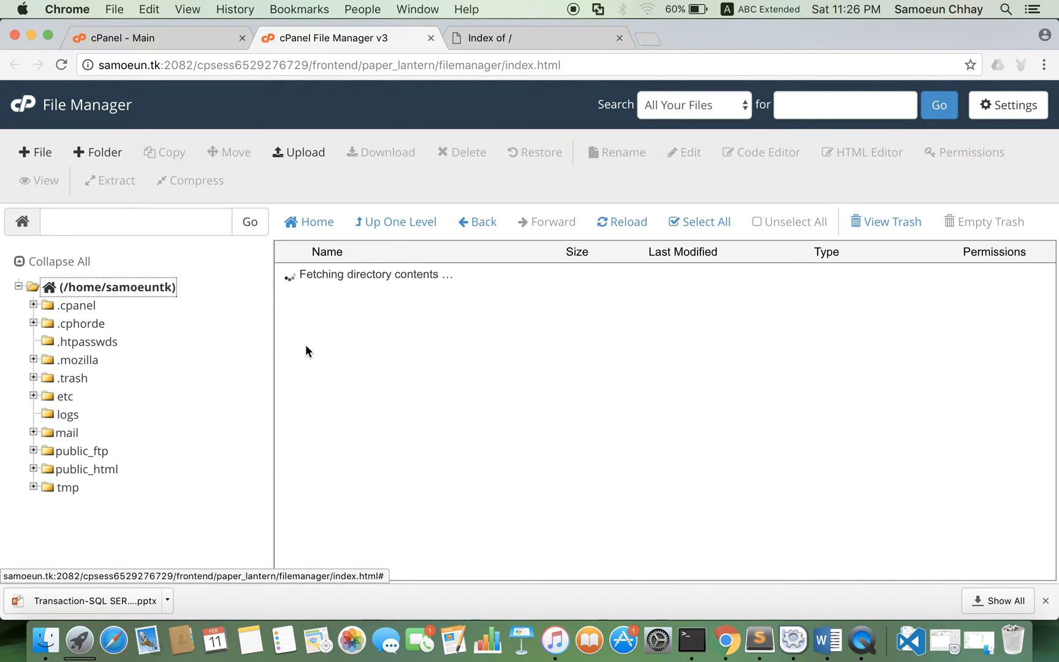
scroll(305, 344, down, 5)
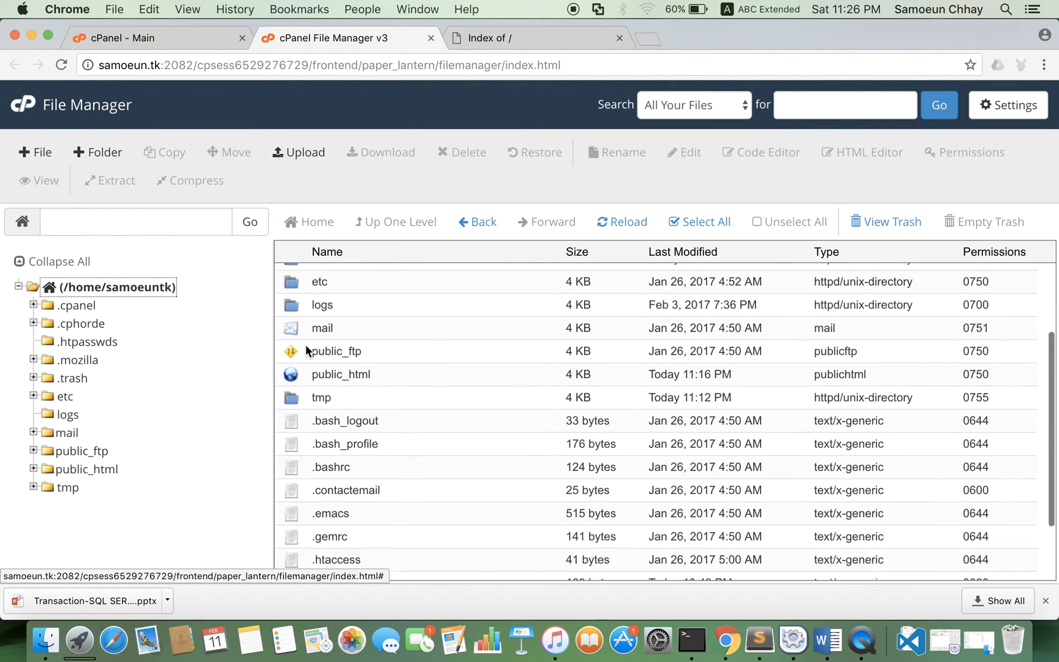
click(43, 153)
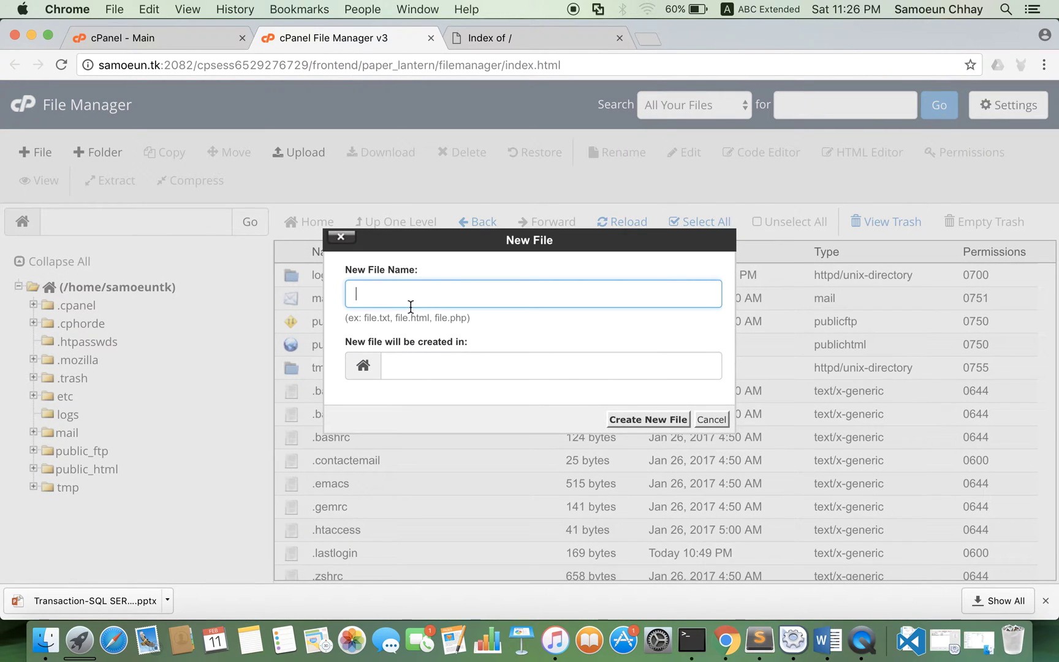
text(.htaccess)
click(711, 420)
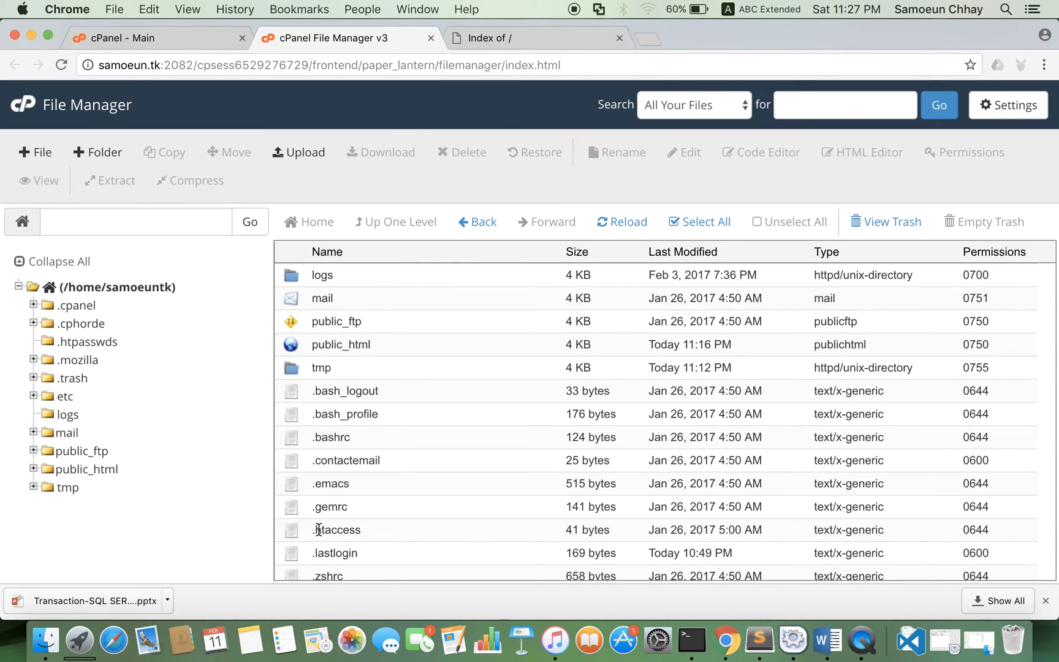
click(318, 529)
click(766, 156)
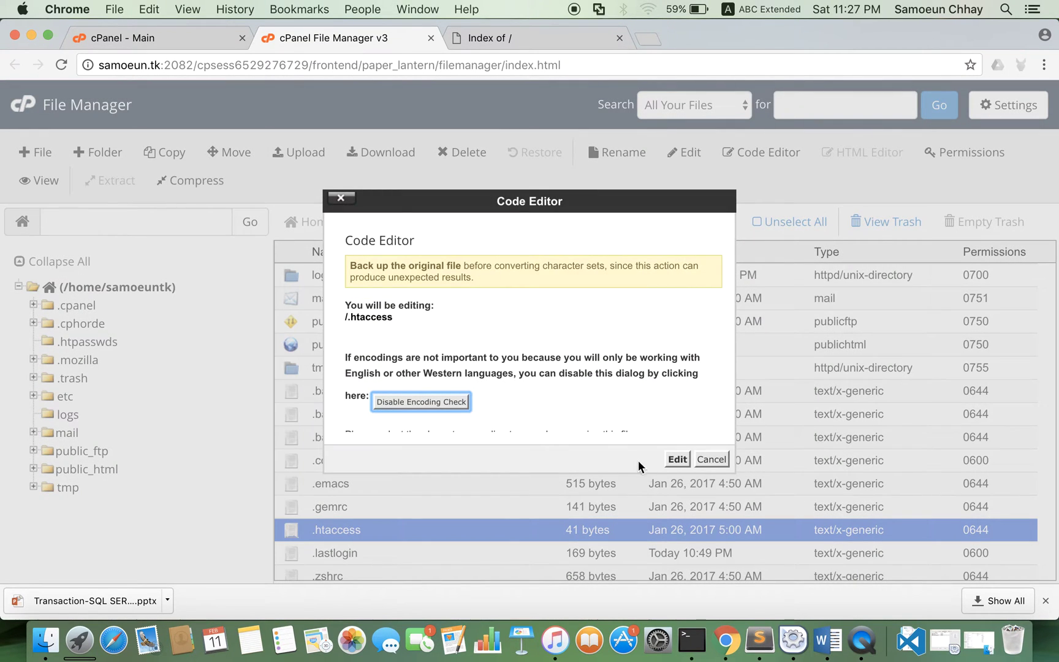
click(678, 459)
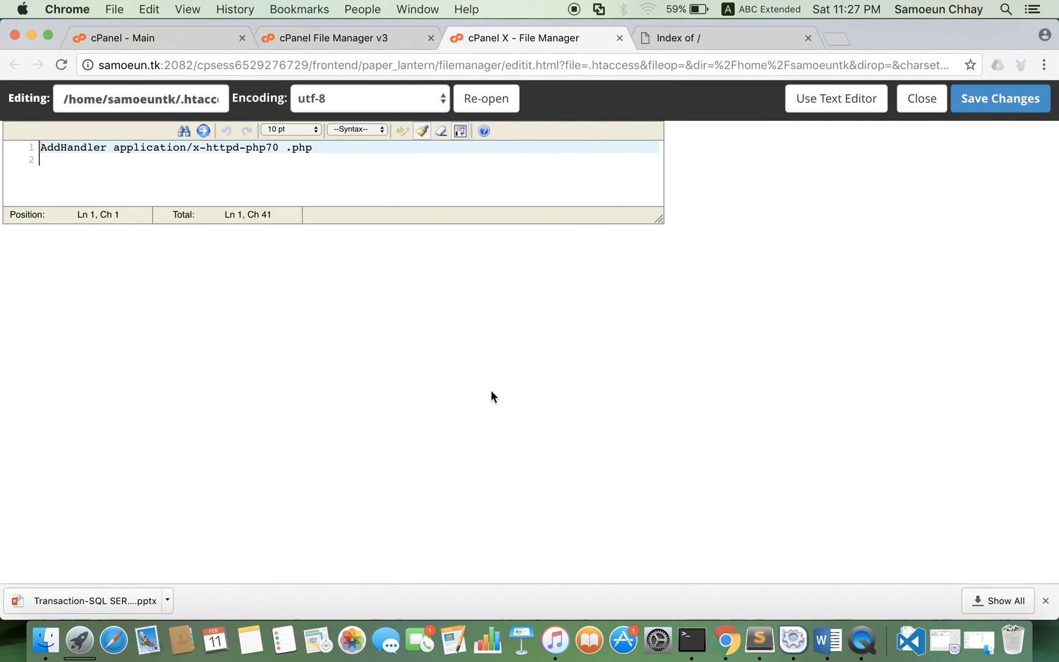
click(344, 149)
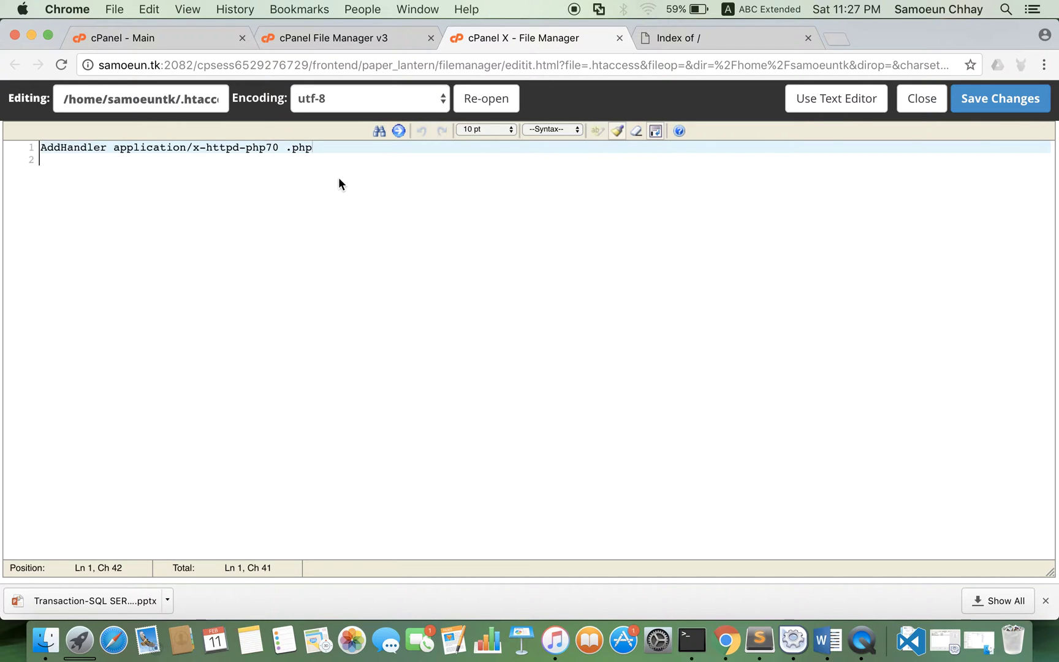
click(921, 102)
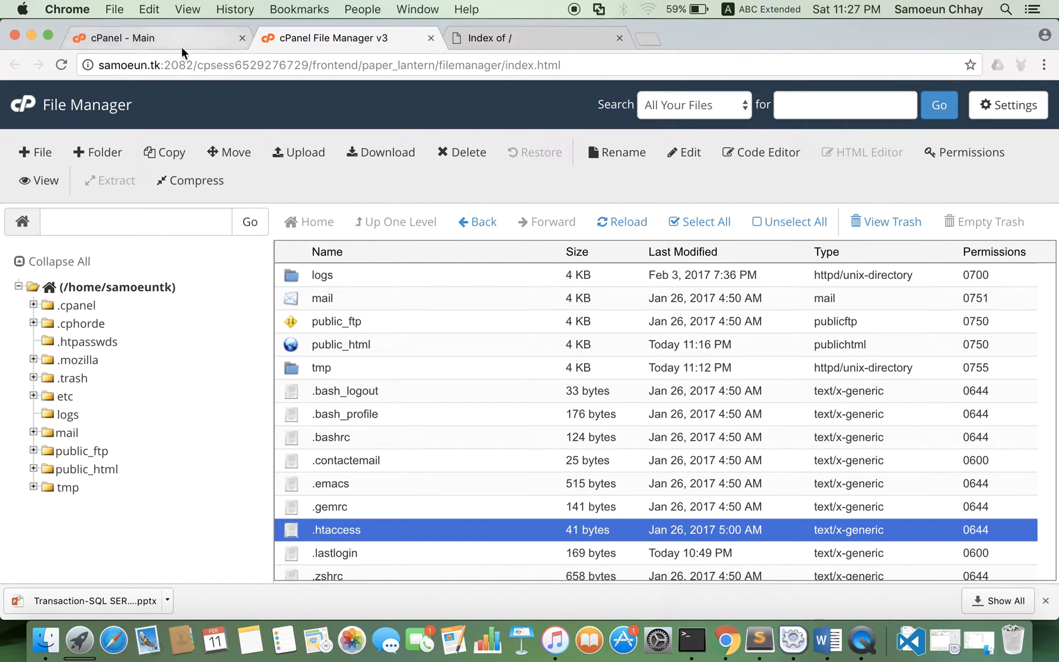
Step: Reload the site's Index of / listing, then open public_html holding cgi-bin and blog.zip
click(532, 37)
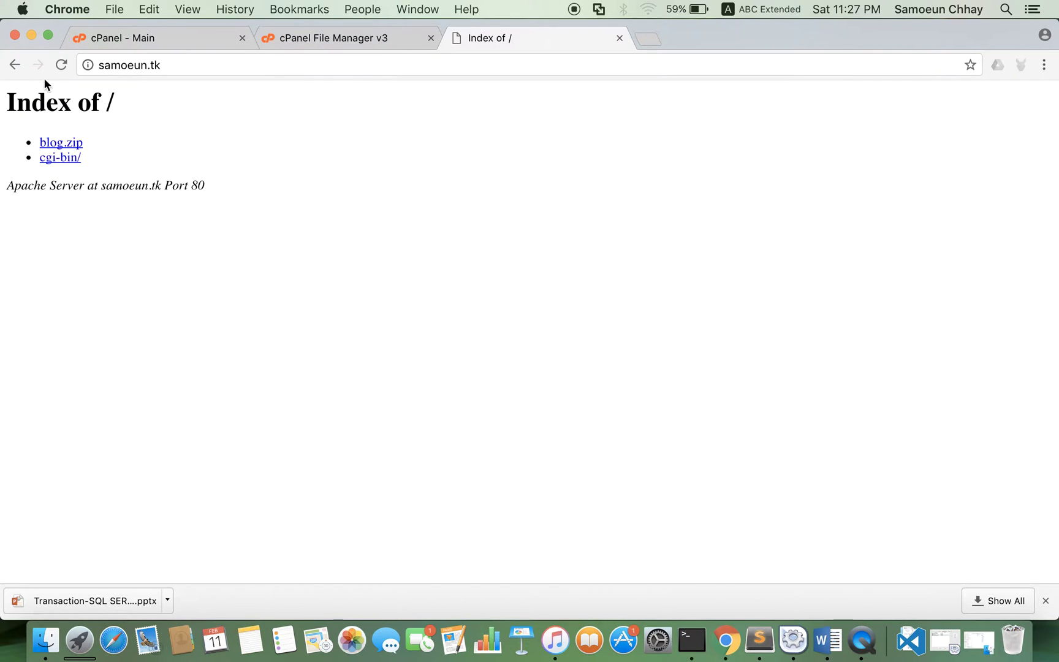
click(60, 65)
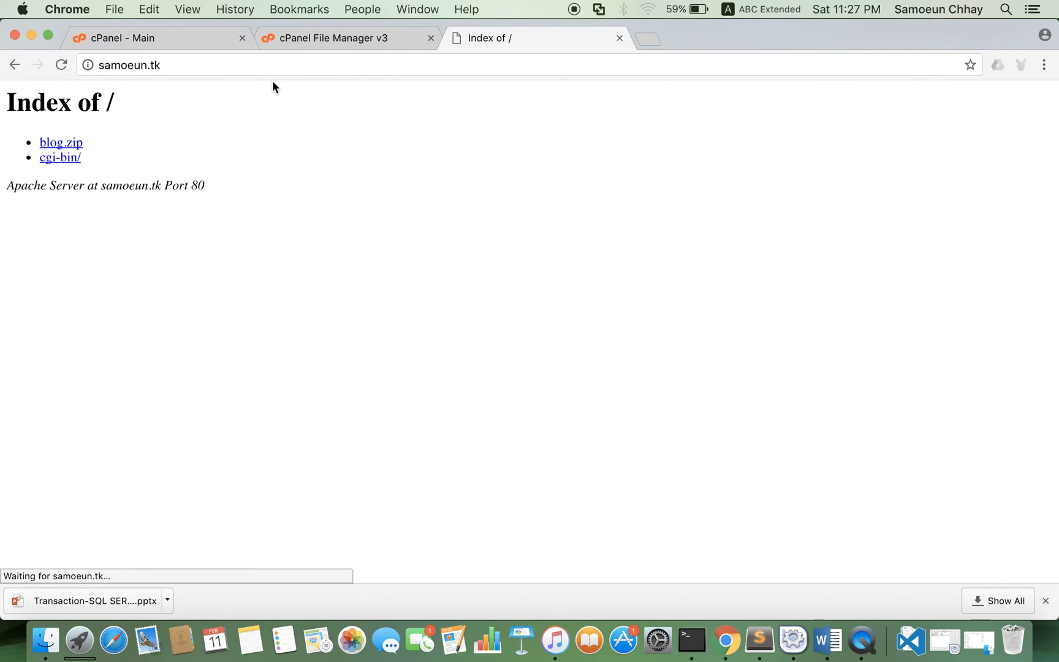
click(303, 40)
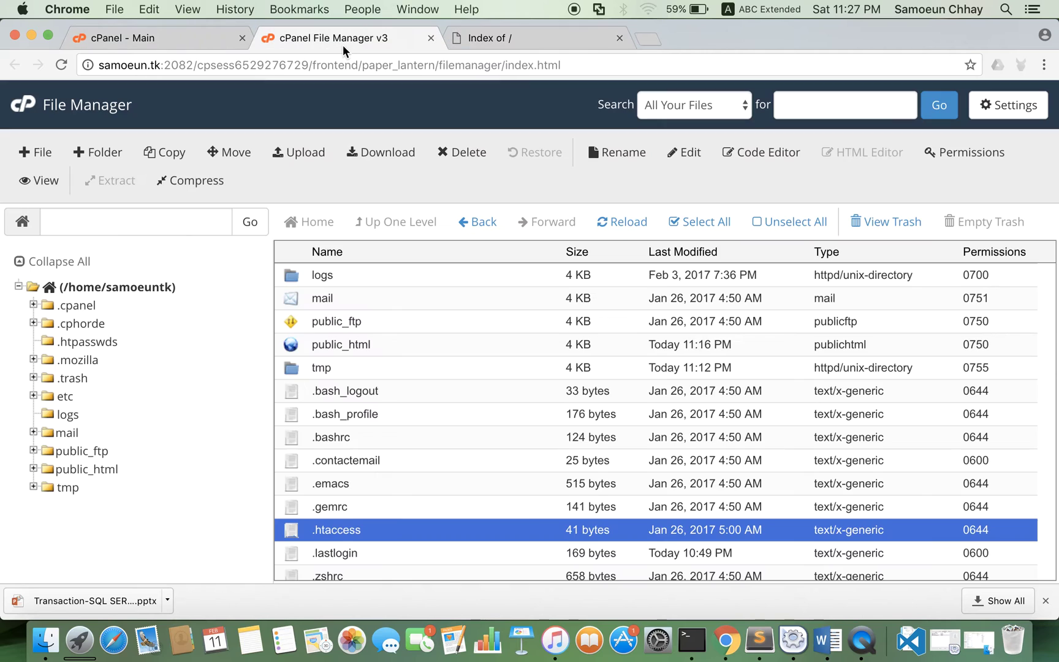
click(77, 470)
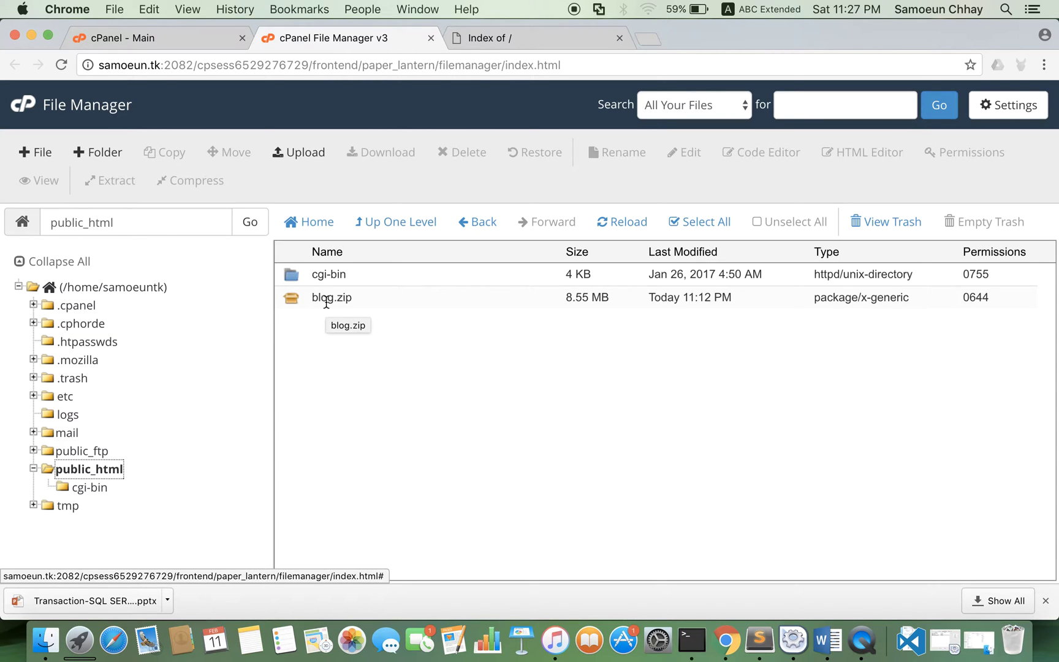
Step: Extract blog.zip into /public_html, creating the blog folder, and close the results
click(326, 301)
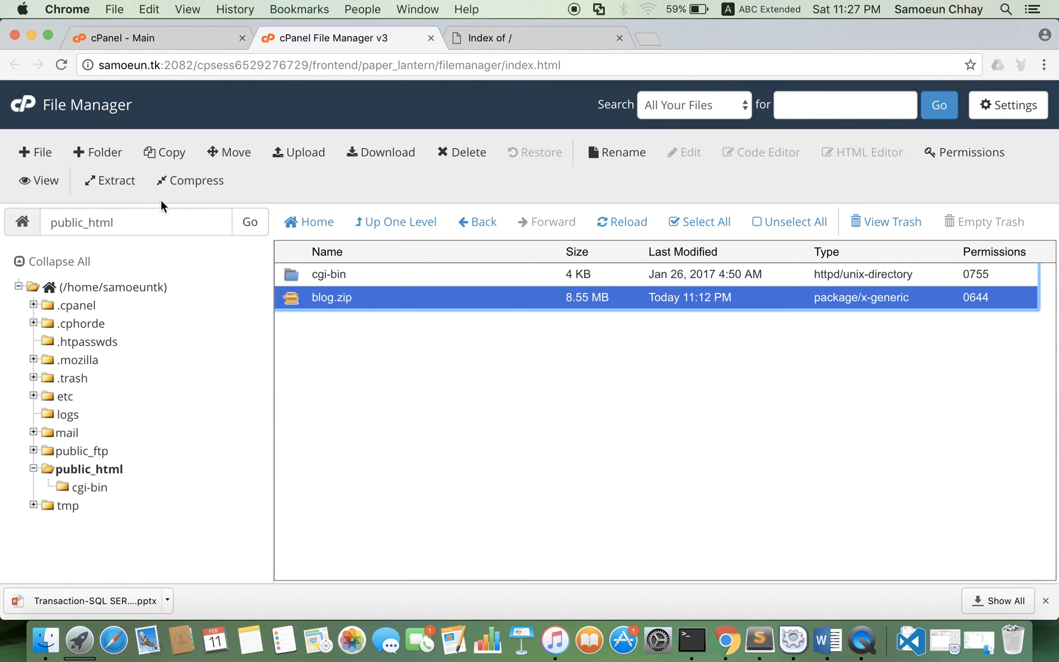
click(114, 180)
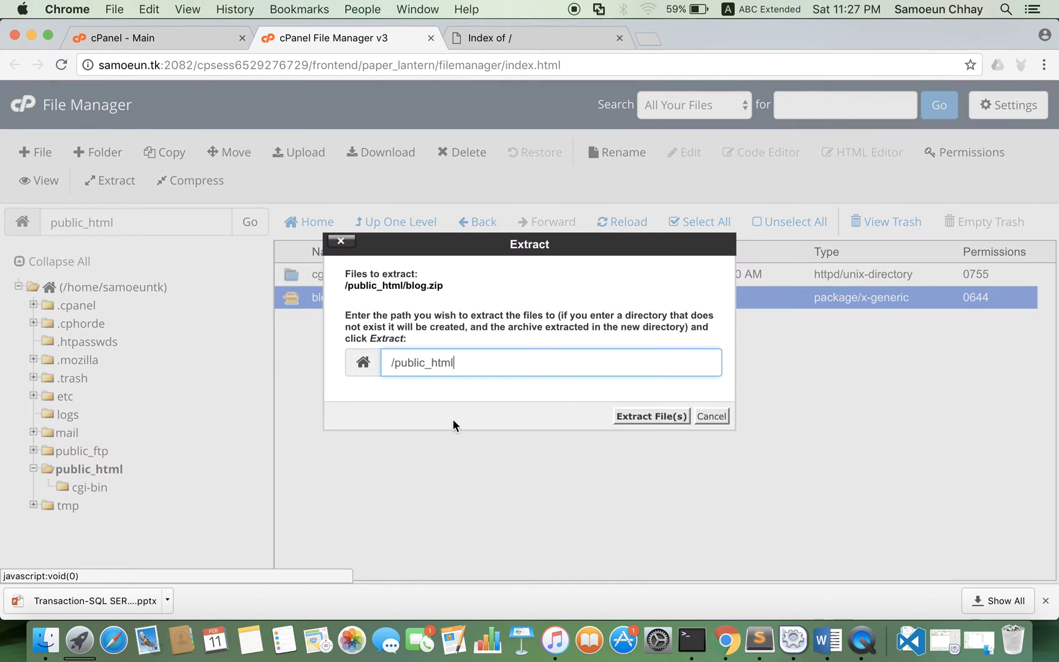
click(645, 416)
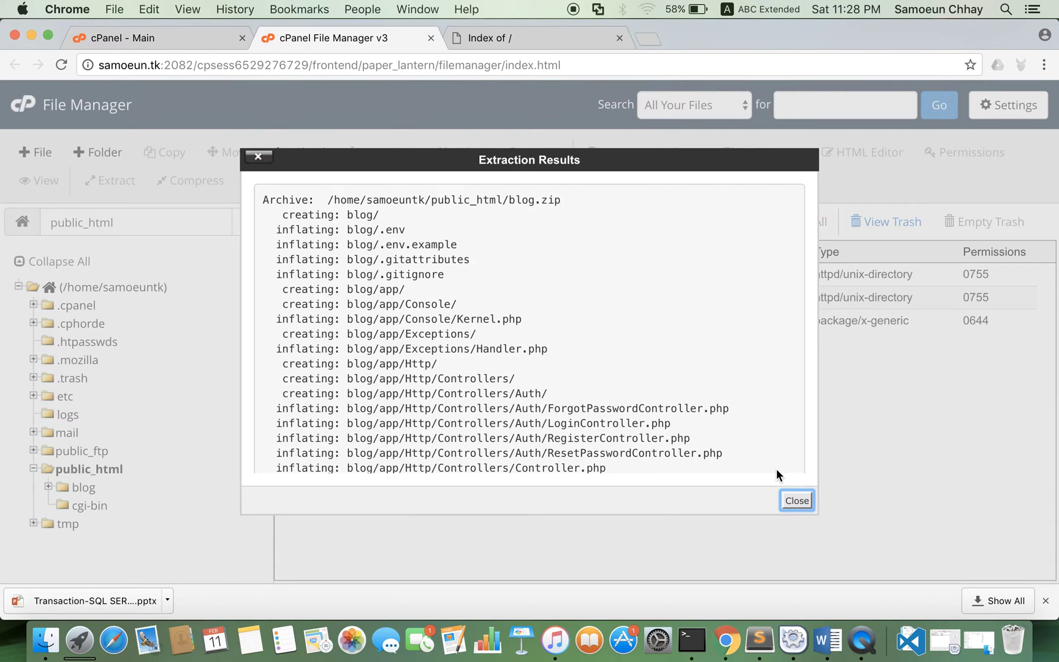
scroll(653, 378, down, 10)
scroll(653, 377, up, 10)
click(796, 501)
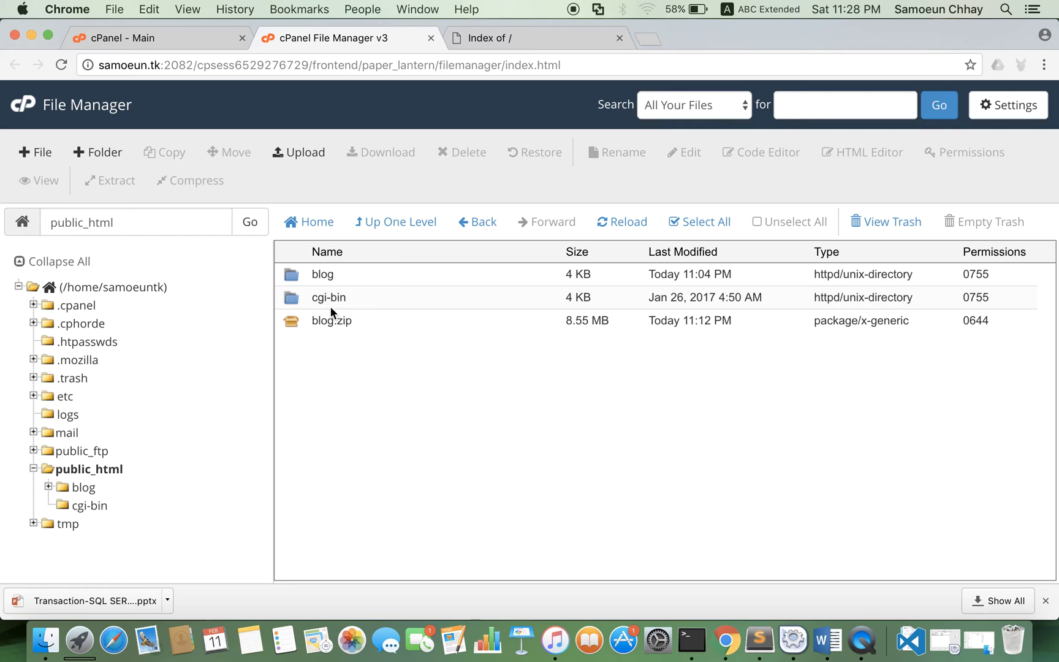
Step: Open the blog folder and select all its files from app through webpack.mix.js
double_click(294, 278)
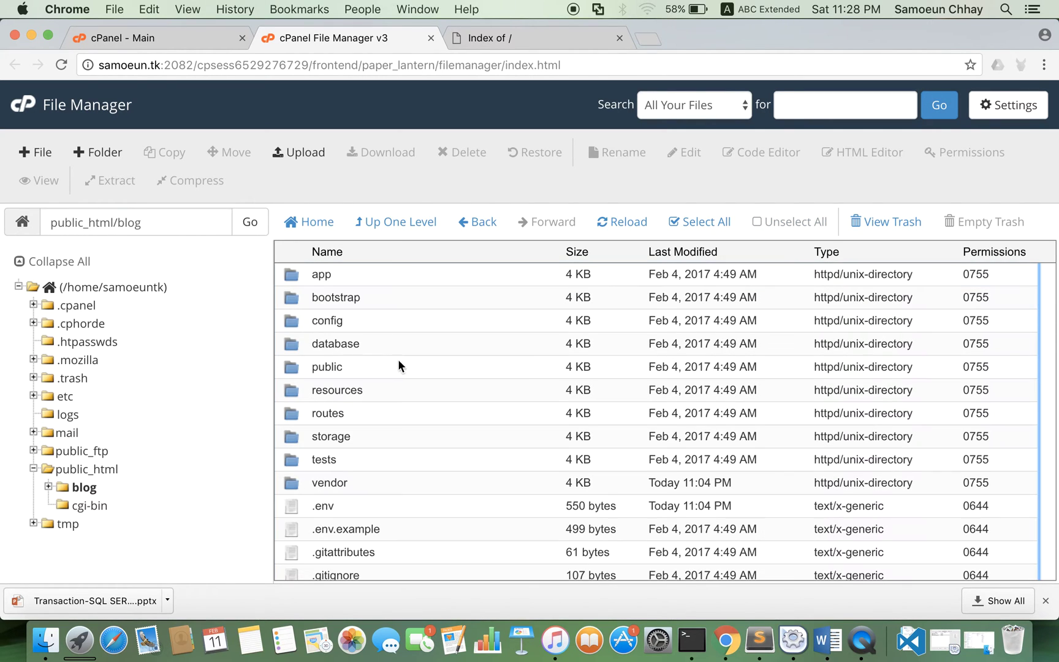
scroll(399, 395, down, 5)
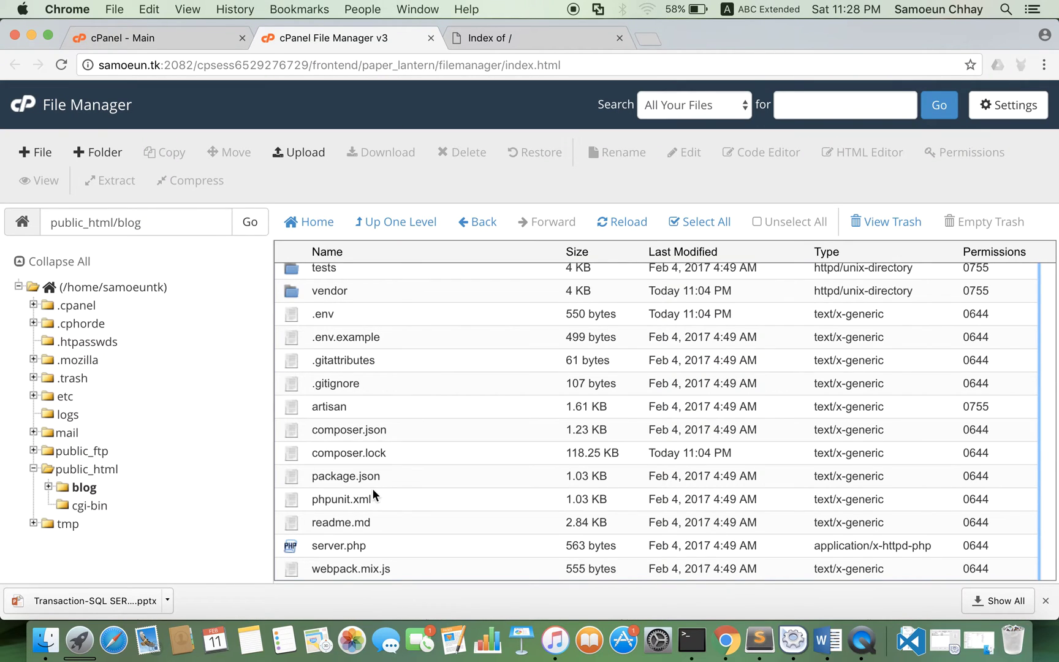
scroll(373, 487, up, 5)
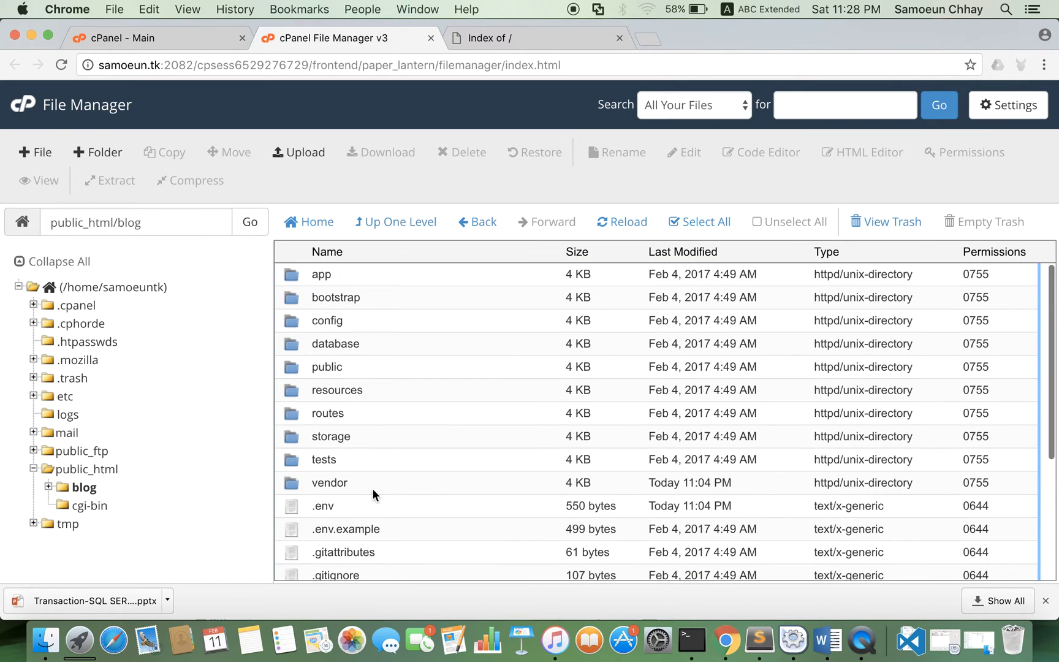
click(297, 277)
key(shift+Down)
key(shift+Down)
key(shift+Down)
key(shift+Down)
key(shift+Down)
key(shift+Down)
key(shift+Down)
key(shift+Down)
key(shift+Down)
key(shift+Down)
key(shift+Down)
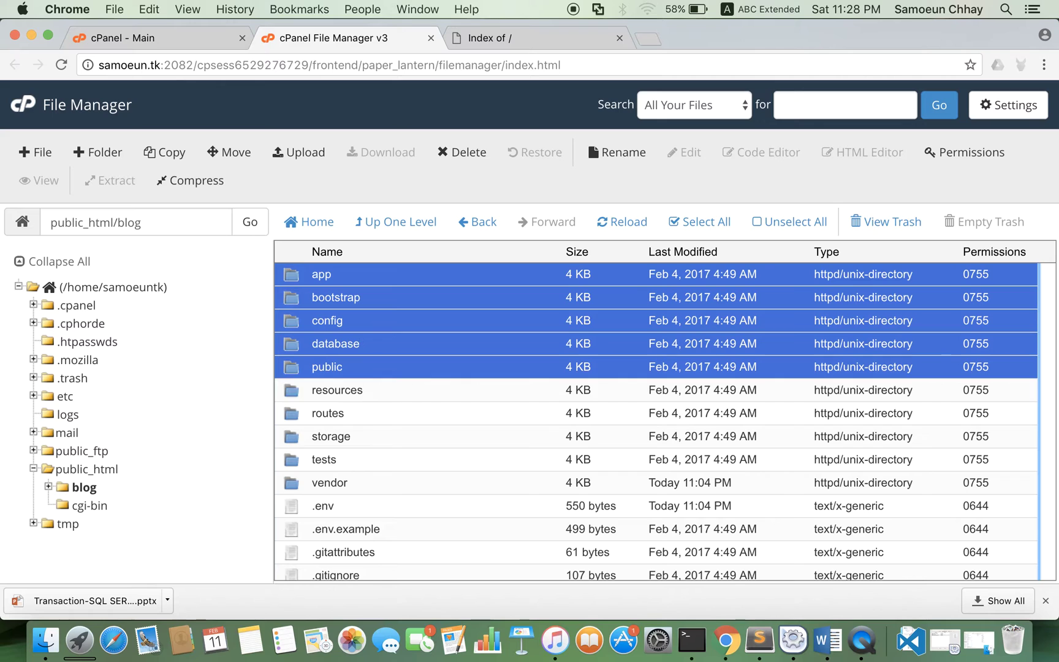
key(shift+Down)
key(shift+Down)
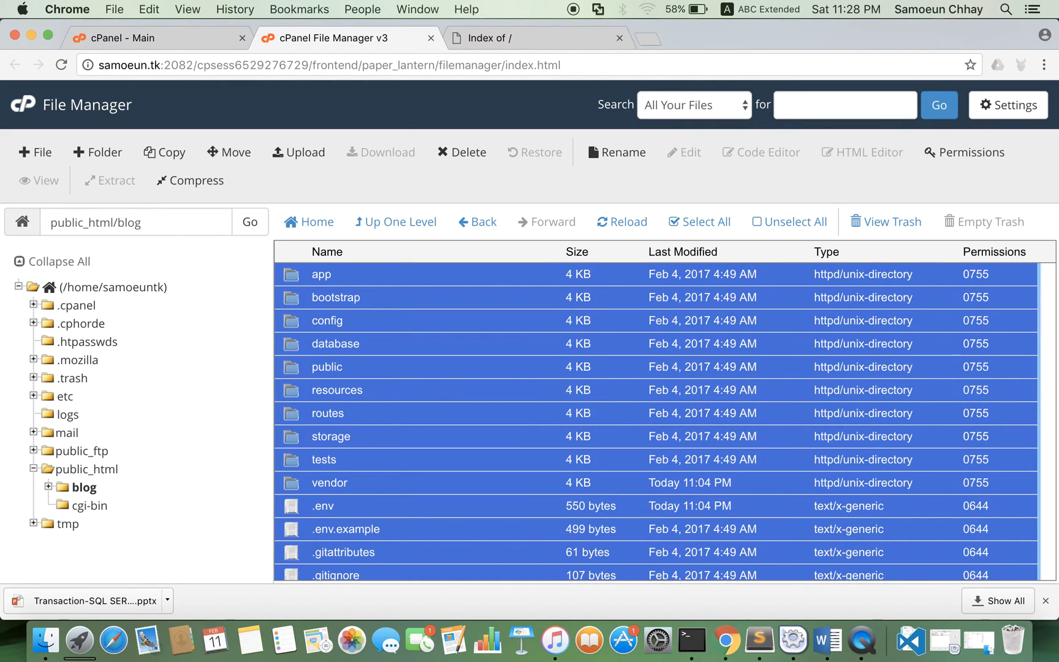
key(shift+Down)
key(shift+Down)
key(shift+Down)
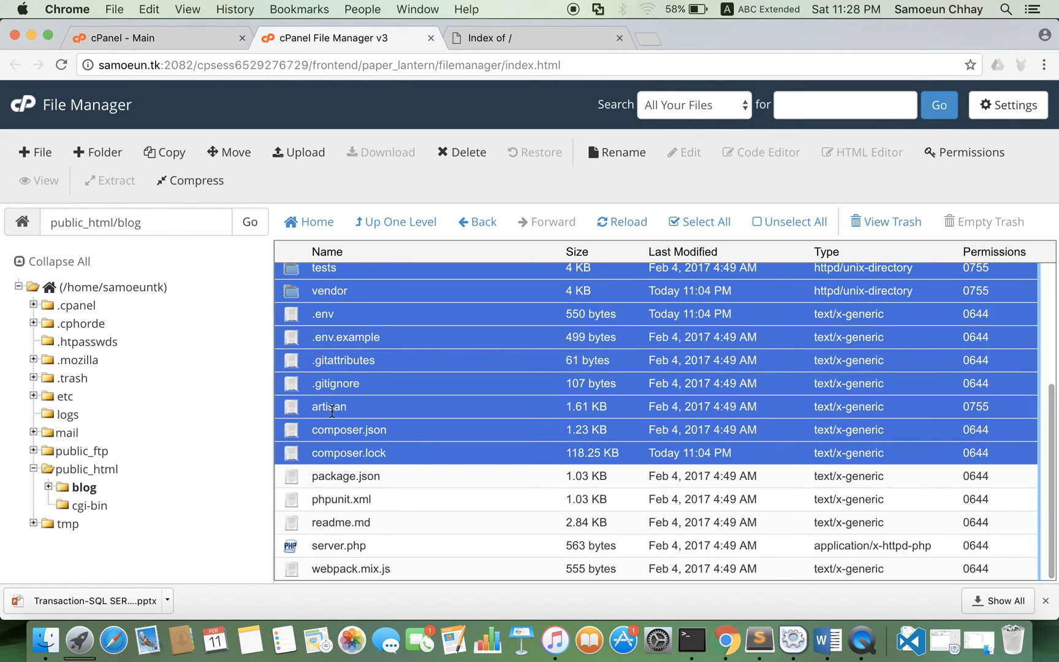
key(shift+Down)
key(shift+Down)
key(shift+Down)
key(shift+Down)
key(shift+Down)
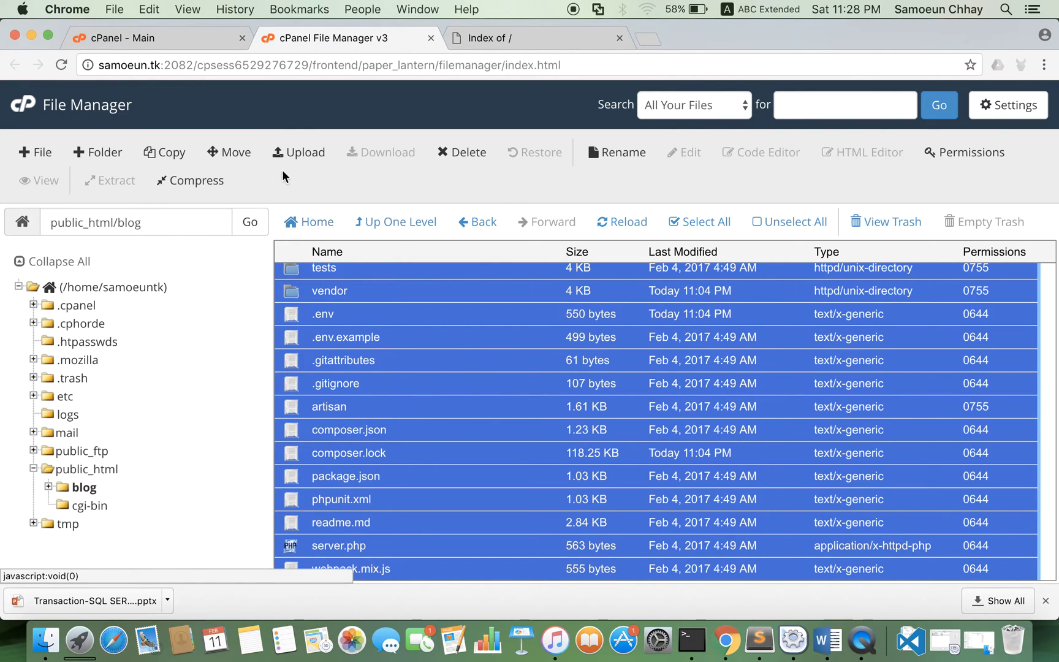
Step: Move the selected files to /public_html/ and go up to view public_html
click(236, 152)
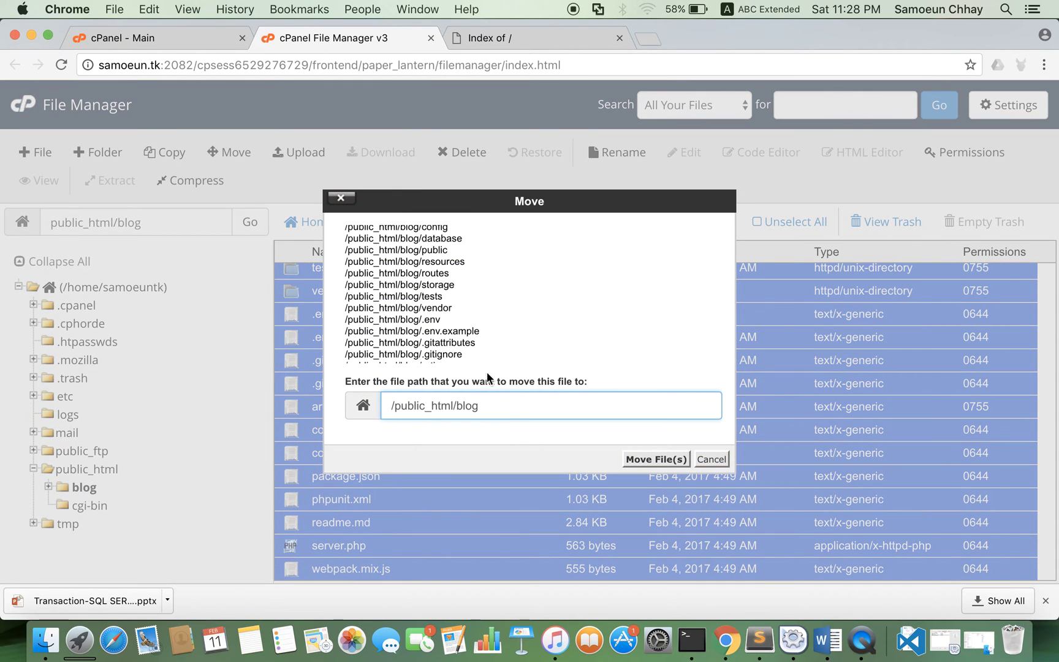
key(BackSpace)
key(BackSpace)
key(BackSpace)
key(BackSpace)
key(Return)
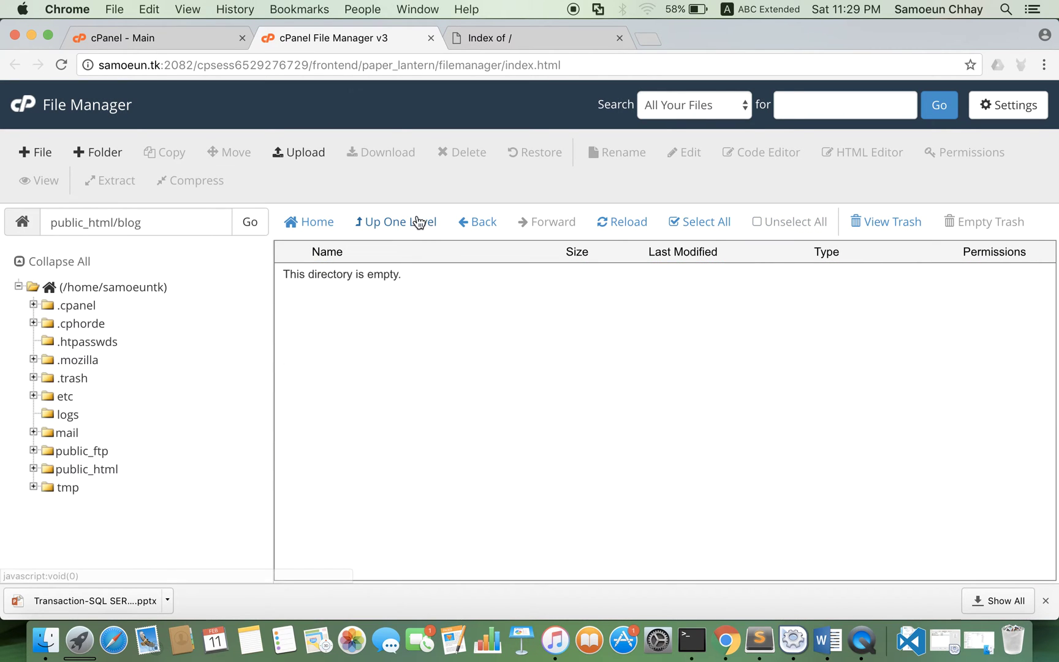
click(409, 221)
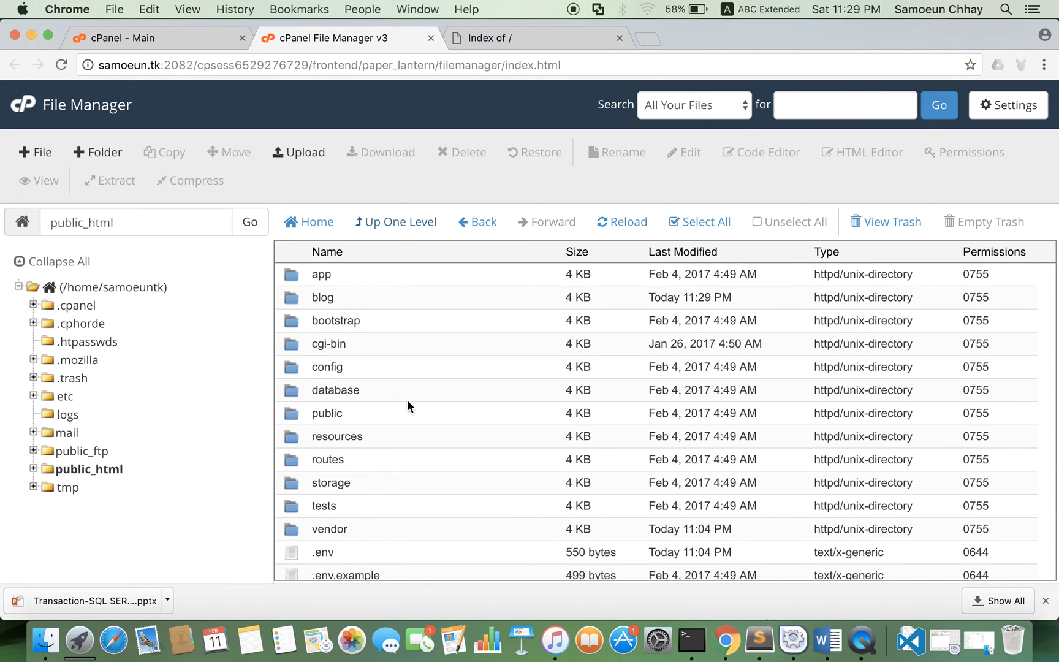
scroll(406, 400, down, 5)
Step: Reload the site root listing and open samoeun.tk/public
click(521, 39)
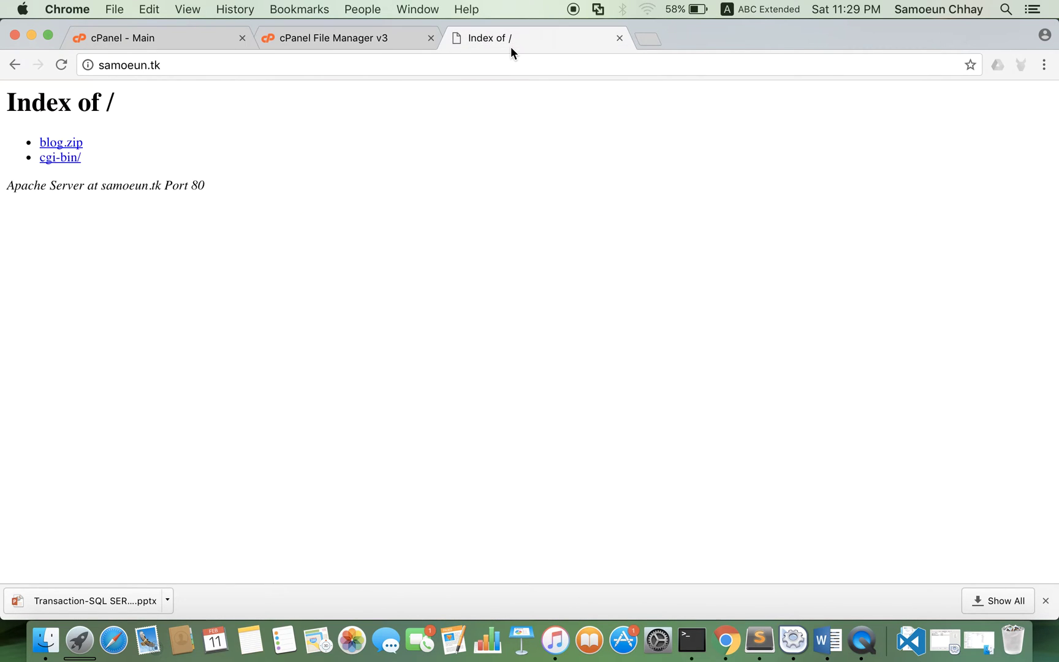
click(456, 65)
key(Return)
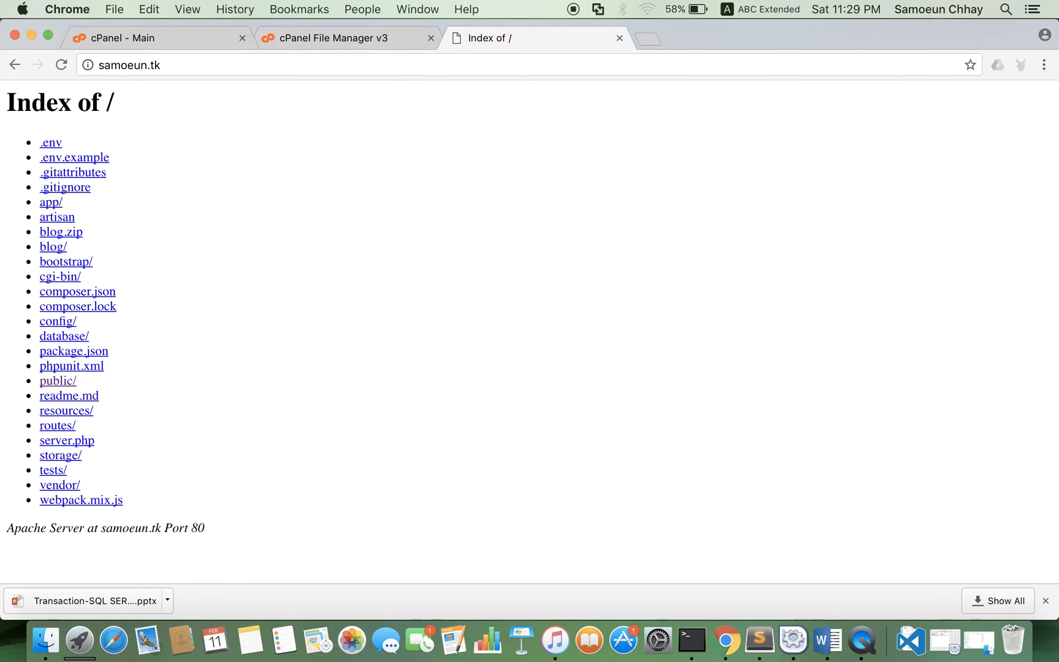
click(441, 67)
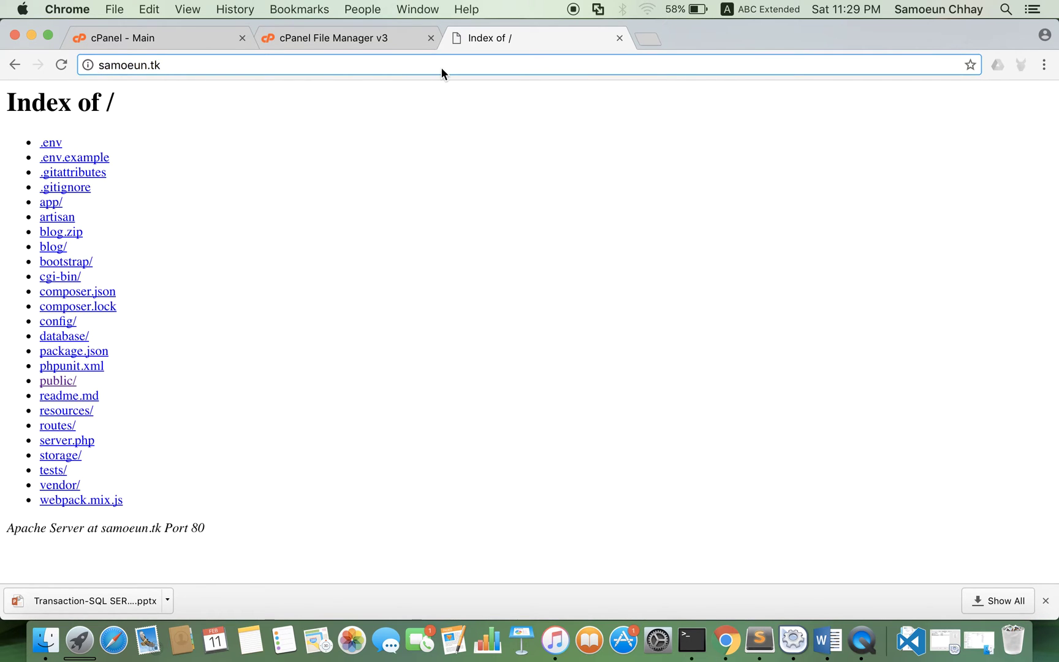
text(/pu)
key(Return)
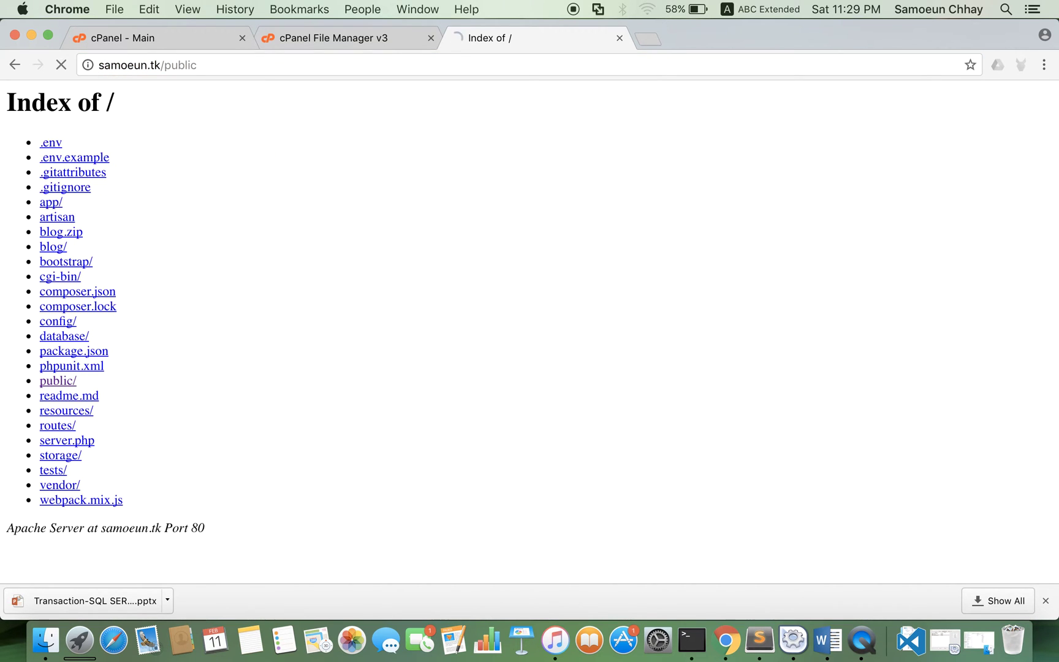
Step: Load samoeun.tk/public/post to test the post page
click(398, 65)
key(Right)
key(shift+Left)
key(Right)
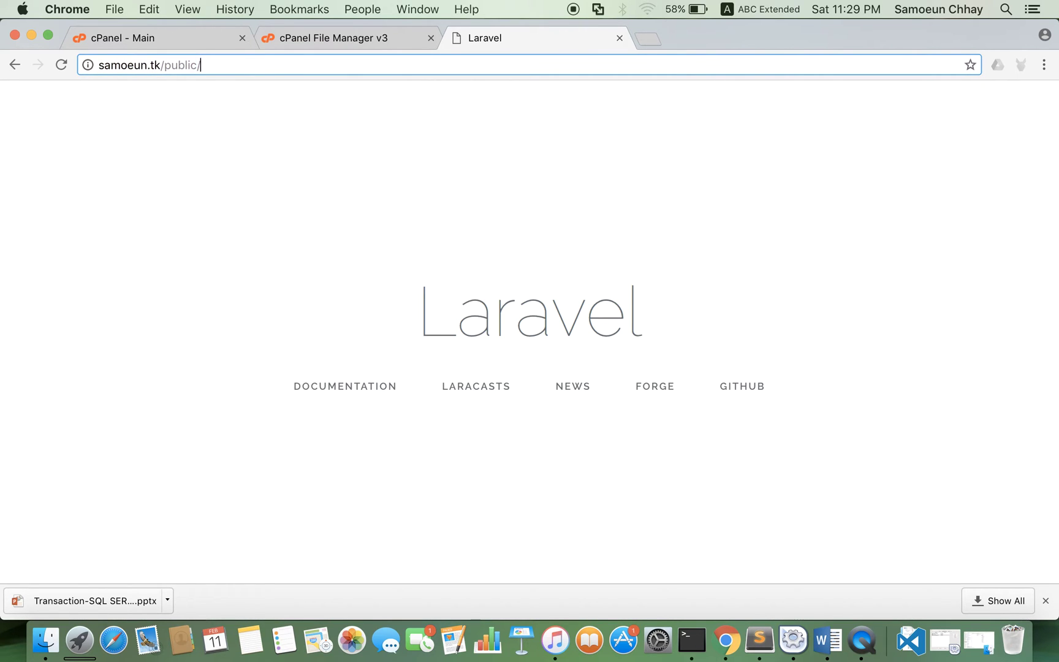
text(post)
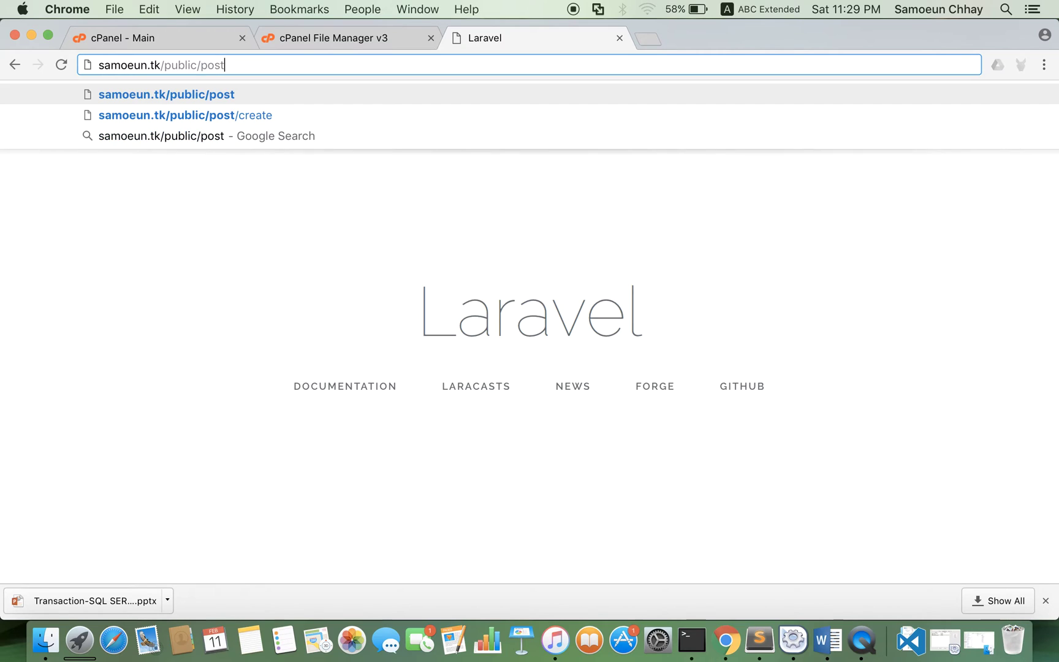
key(Return)
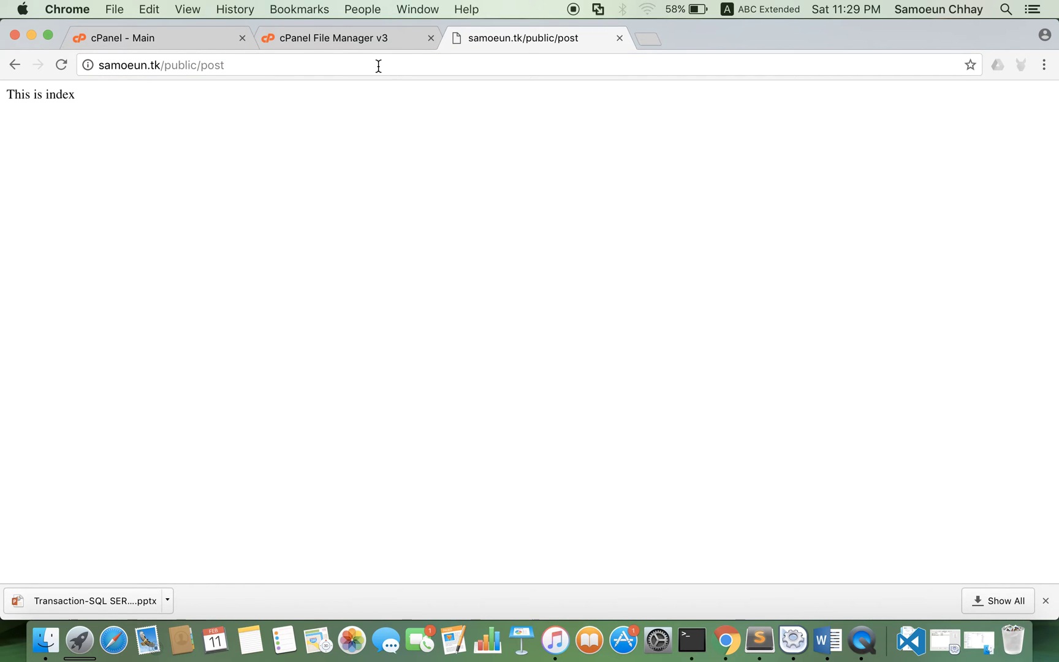
Step: Load the post create page at samoeun.tk/public/post/create
click(378, 65)
key(Right)
key(shift+alt+Left)
key(Right)
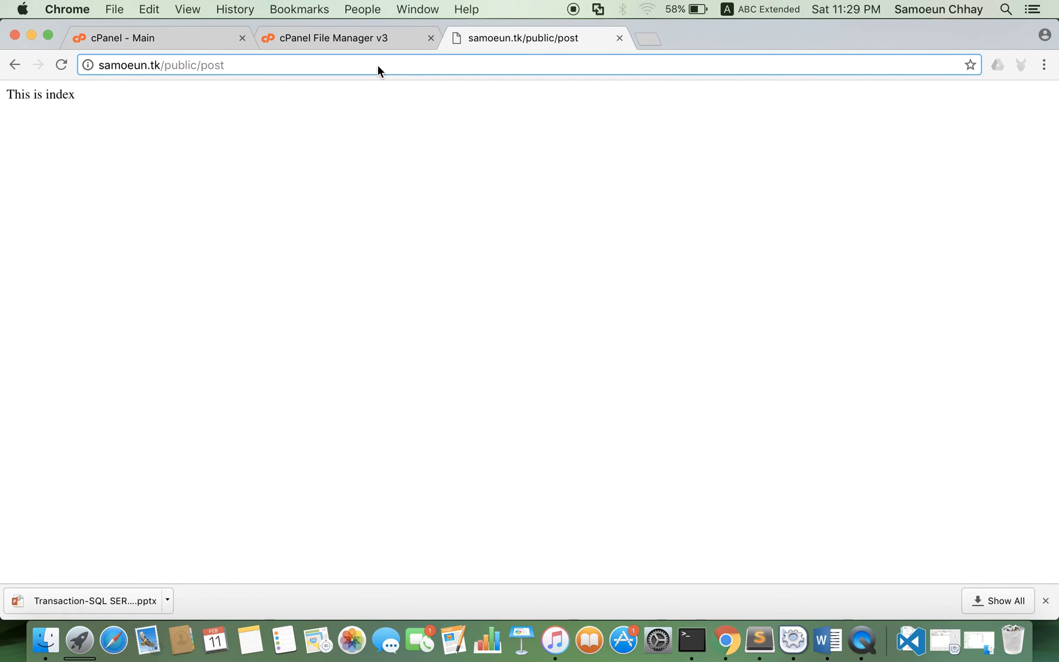
text(/create)
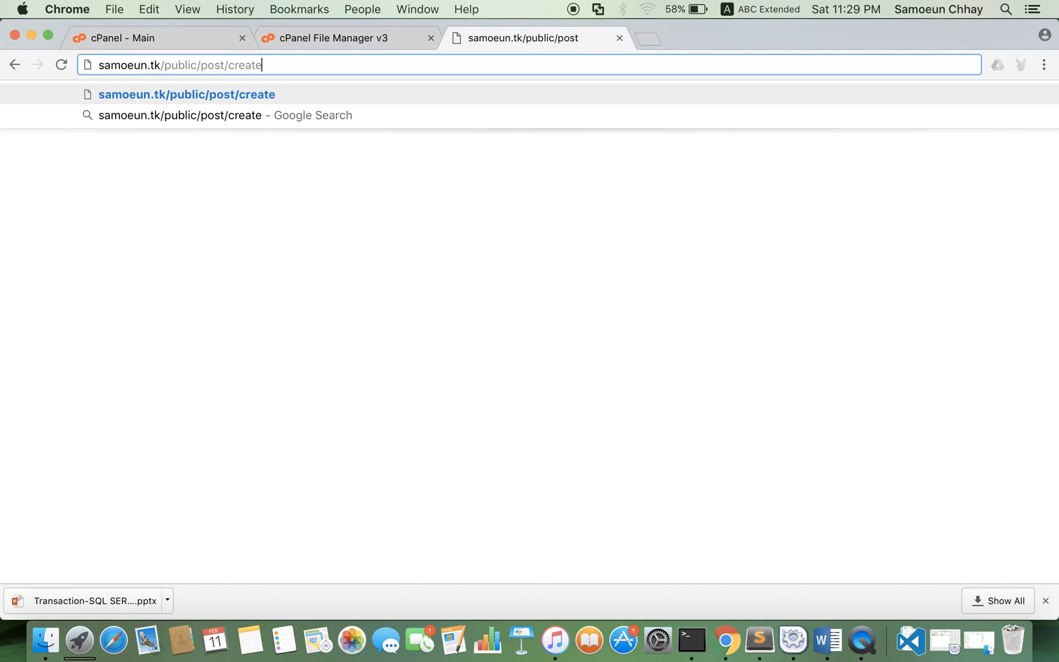
key(Return)
Step: Trim the address back to samoeun.tk to view the root directory listing
click(345, 65)
key(Right)
key(BackSpace)
key(BackSpace)
key(BackSpace)
key(BackSpace)
key(BackSpace)
key(BackSpace)
key(BackSpace)
key(BackSpace)
key(BackSpace)
key(BackSpace)
key(BackSpace)
key(BackSpace)
key(BackSpace)
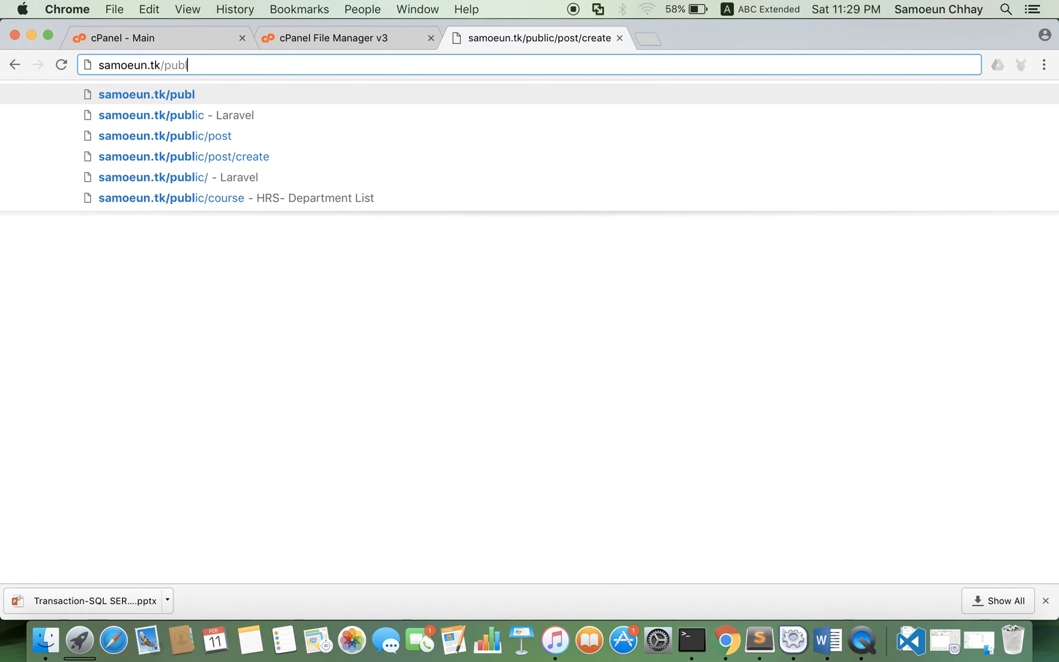
key(BackSpace)
key(BackSpace)
key(BackSpace)
key(BackSpace)
key(BackSpace)
key(Return)
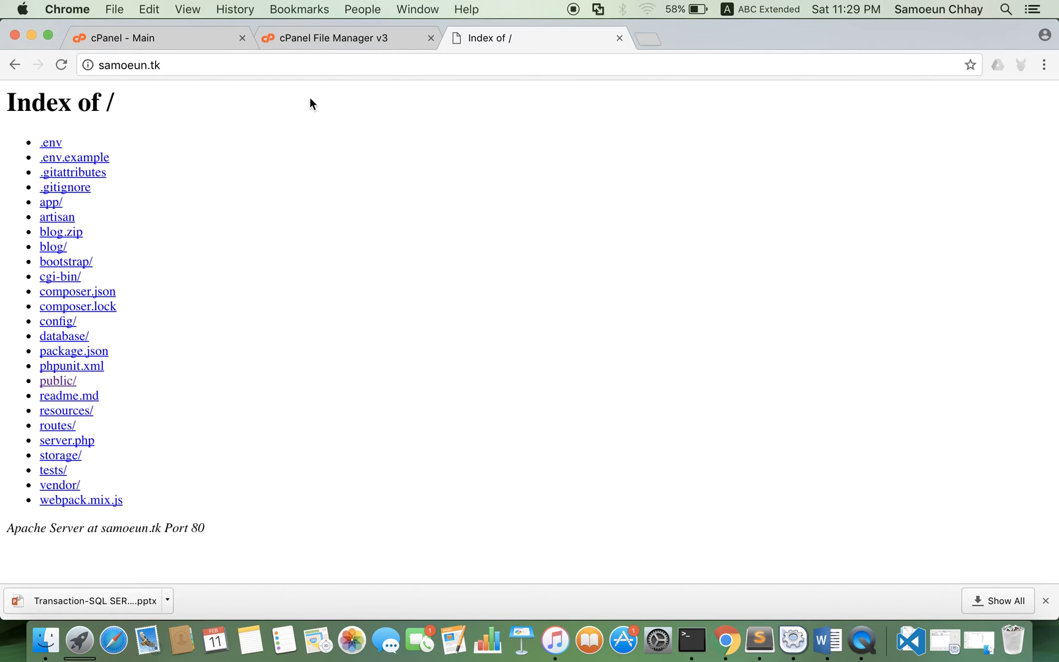
click(325, 38)
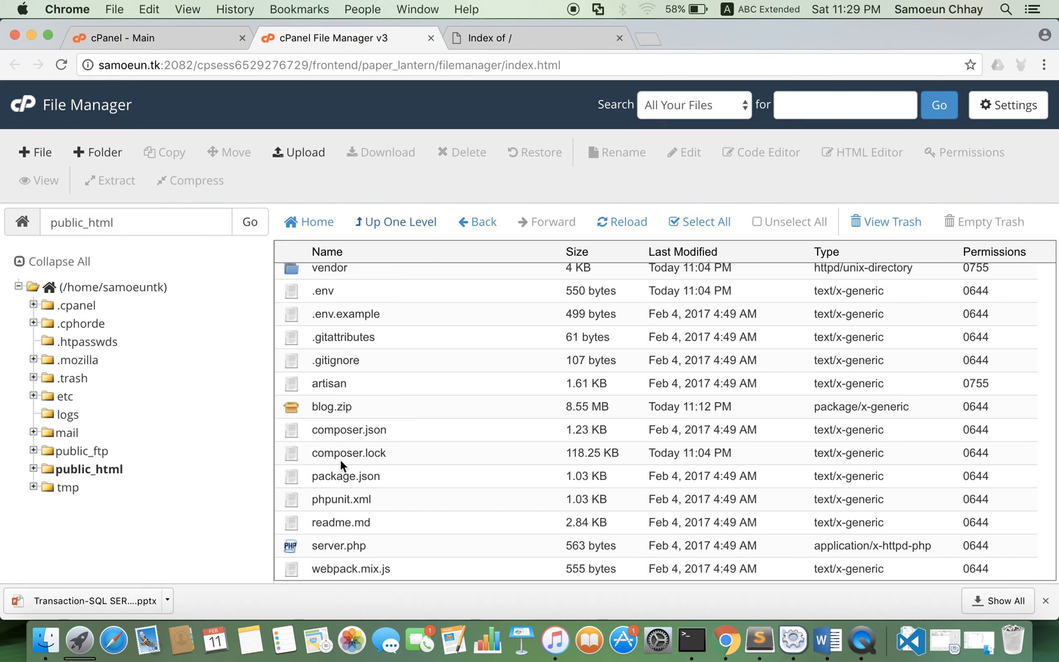
Step: Create a new file named .htaccess in public_html and select it
scroll(340, 459, up, 5)
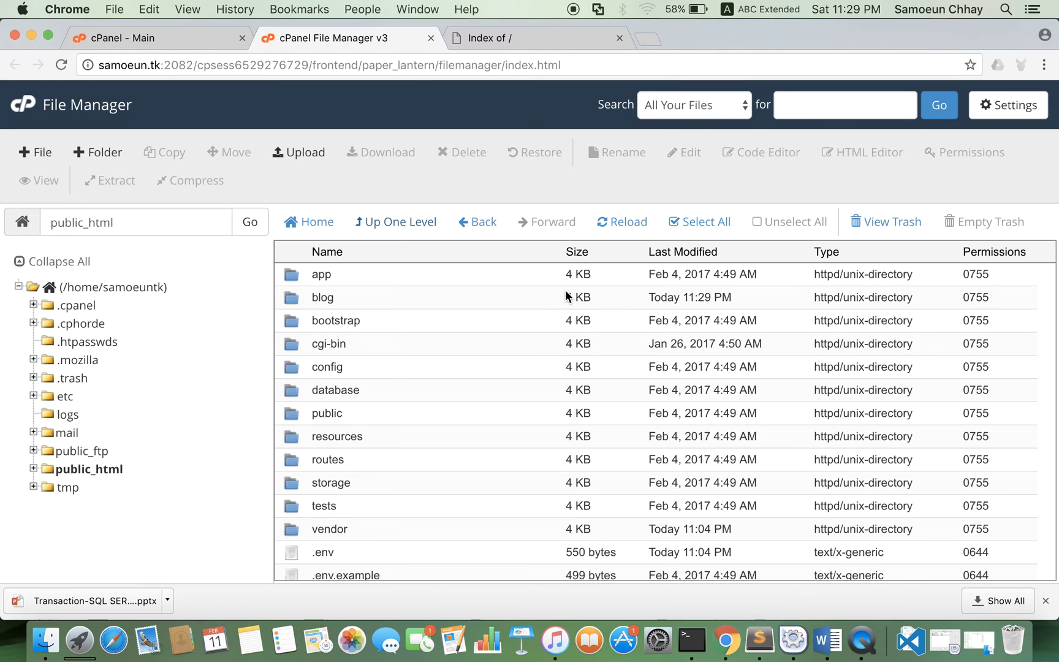
click(40, 153)
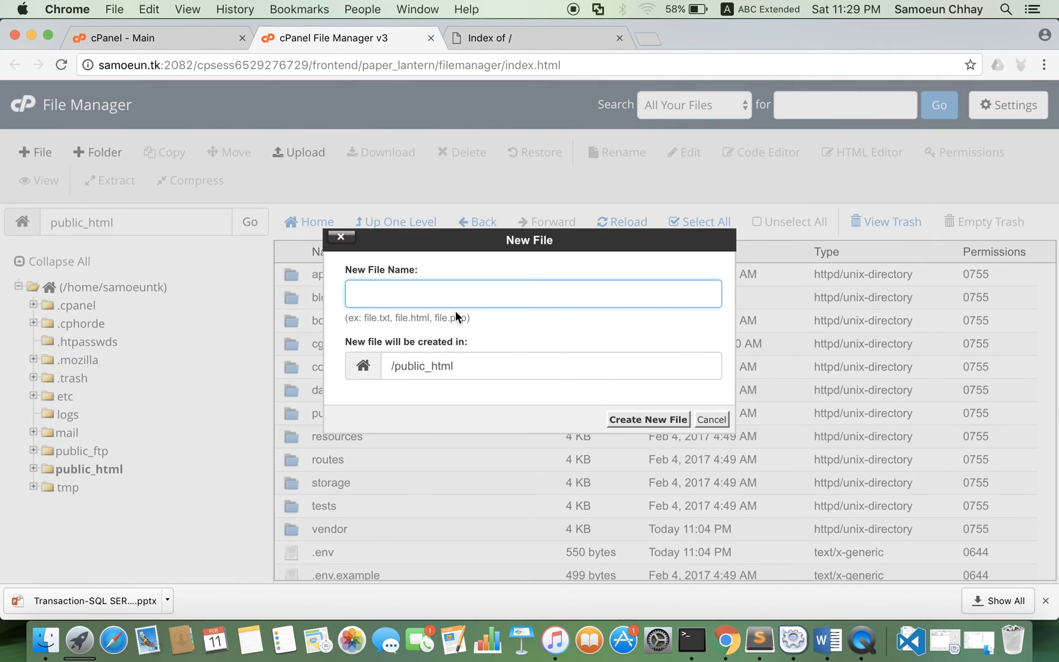
text(.htaccess)
key(Return)
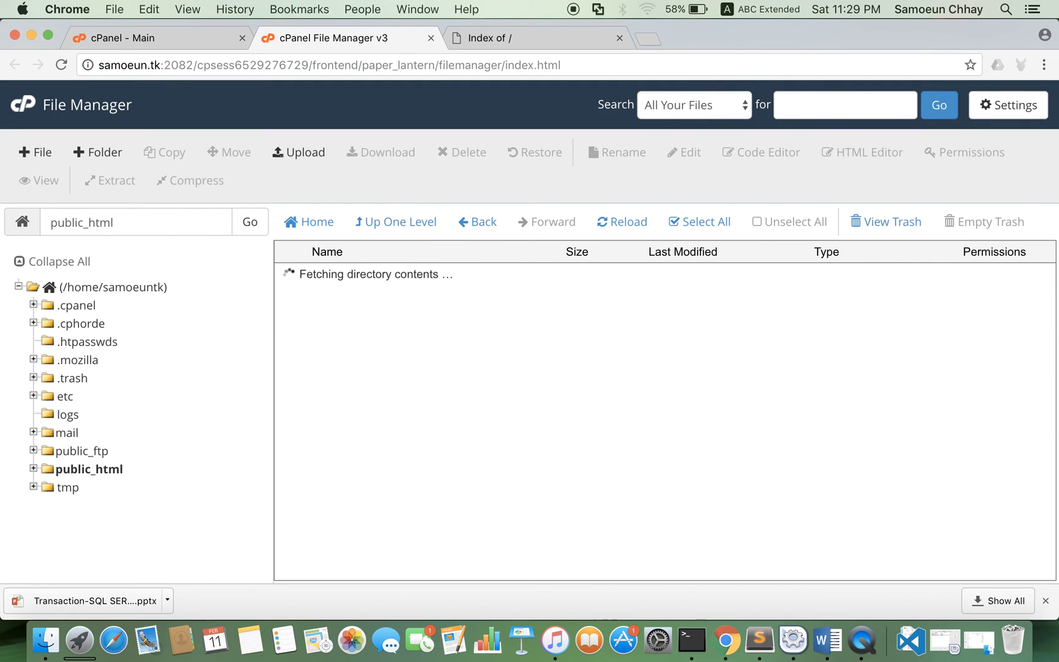
scroll(404, 390, down, 5)
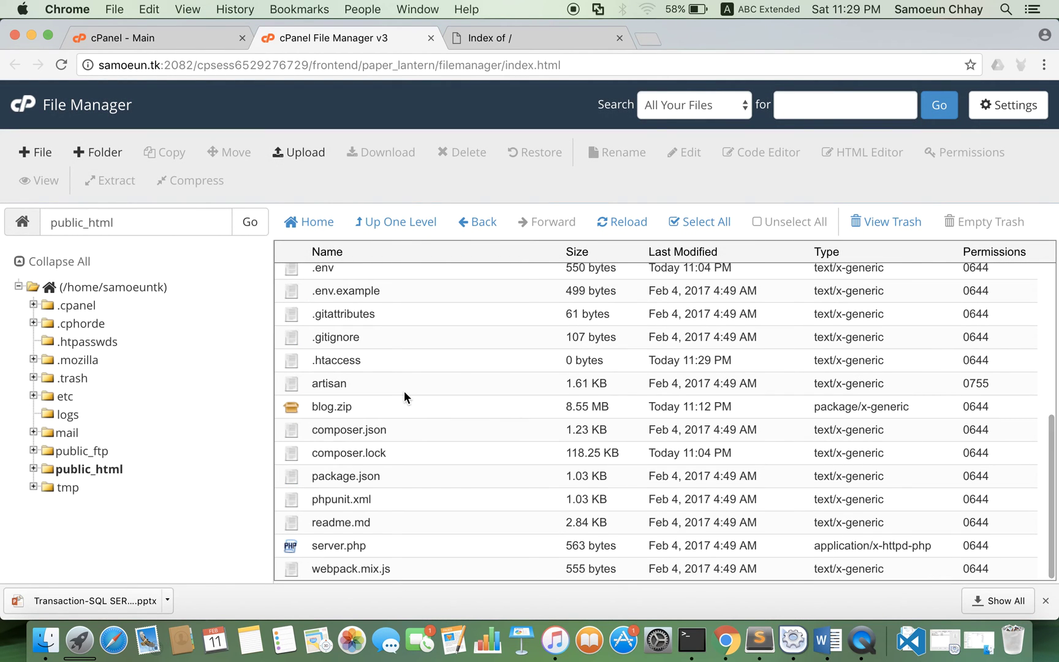
click(339, 364)
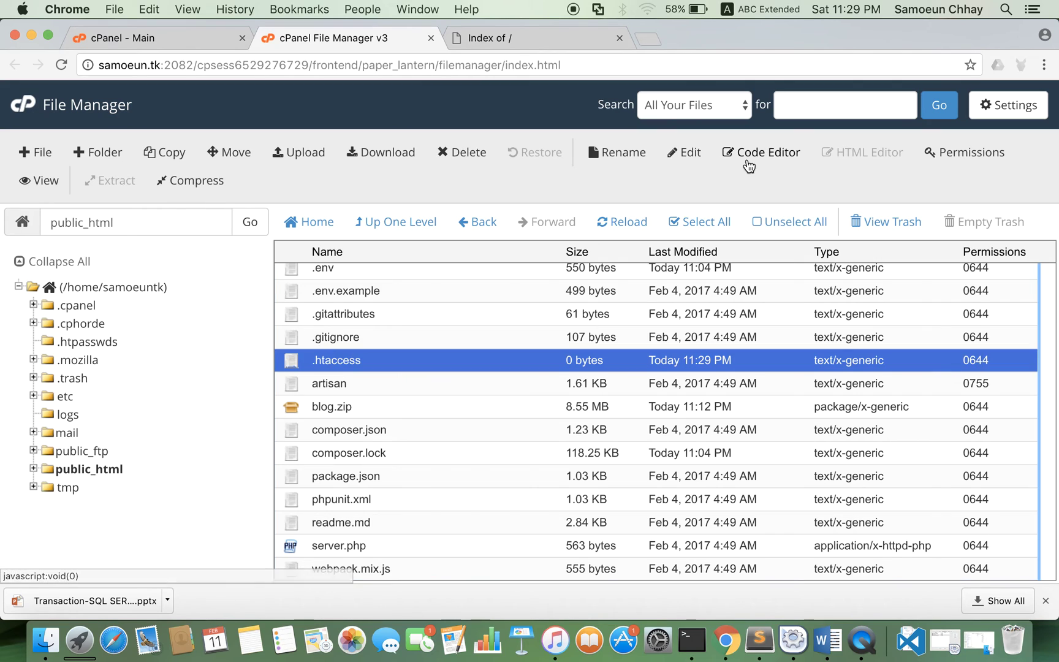
Step: Open .htaccess in the Code Editor for editing, then bring the Word notes forward
click(766, 154)
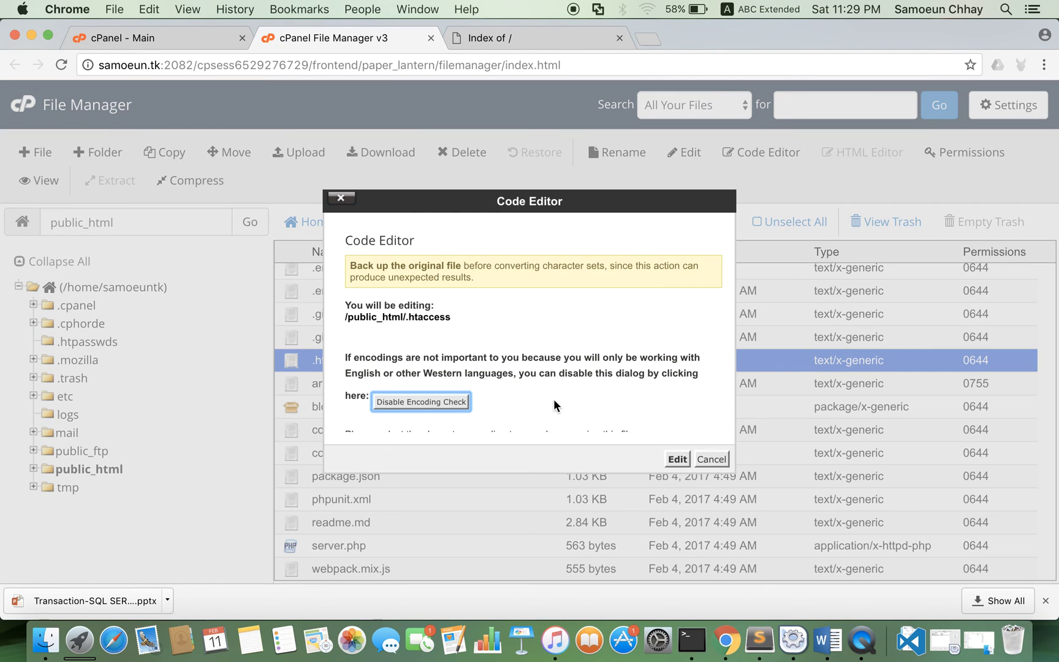
click(672, 458)
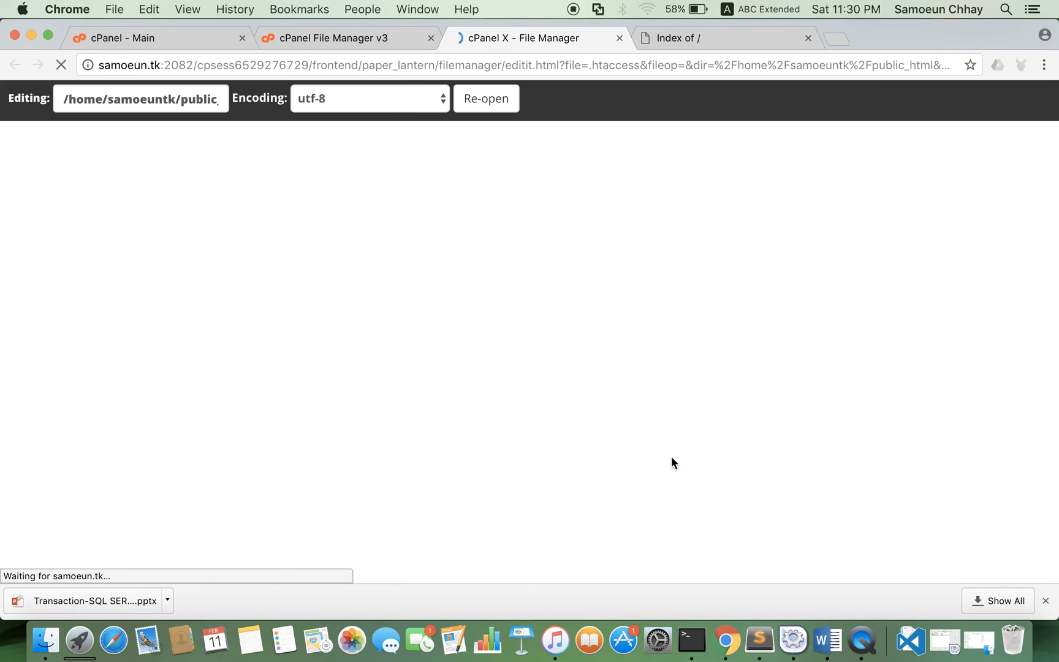
click(824, 634)
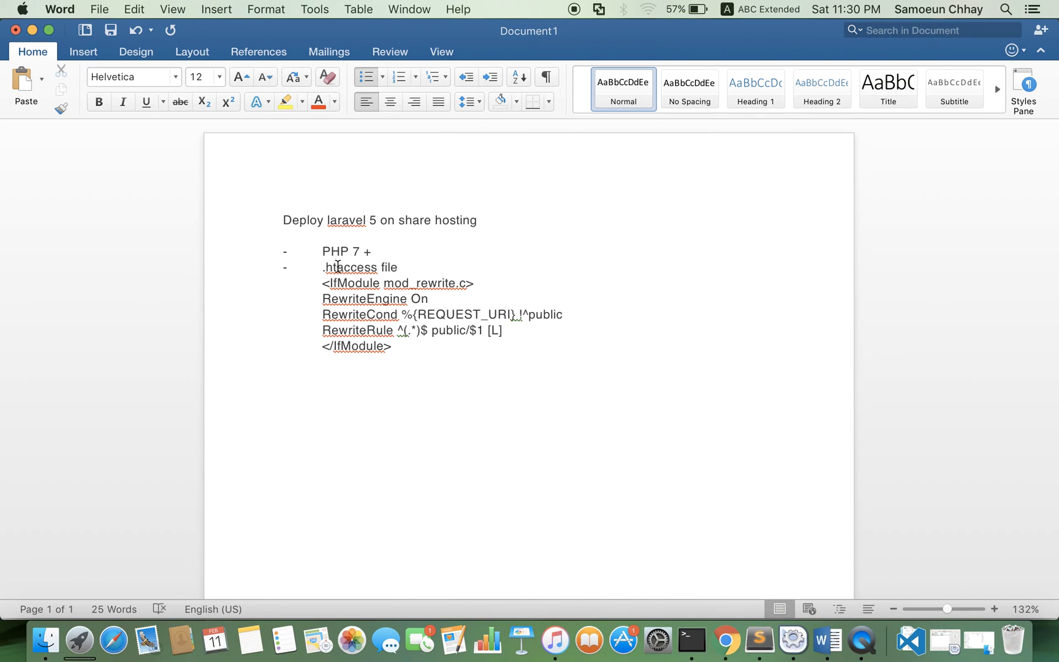
Step: Copy the five IfModule mod_rewrite lines from Word and paste them into .htaccess
click(321, 282)
drag(321, 283, 430, 344)
key(super+c)
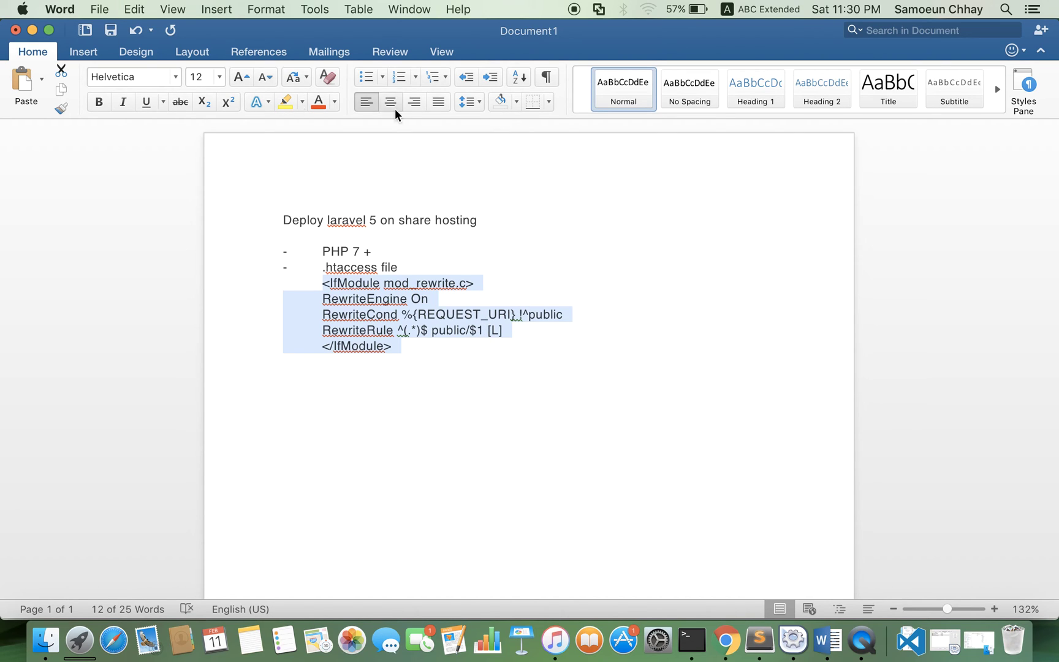
click(31, 31)
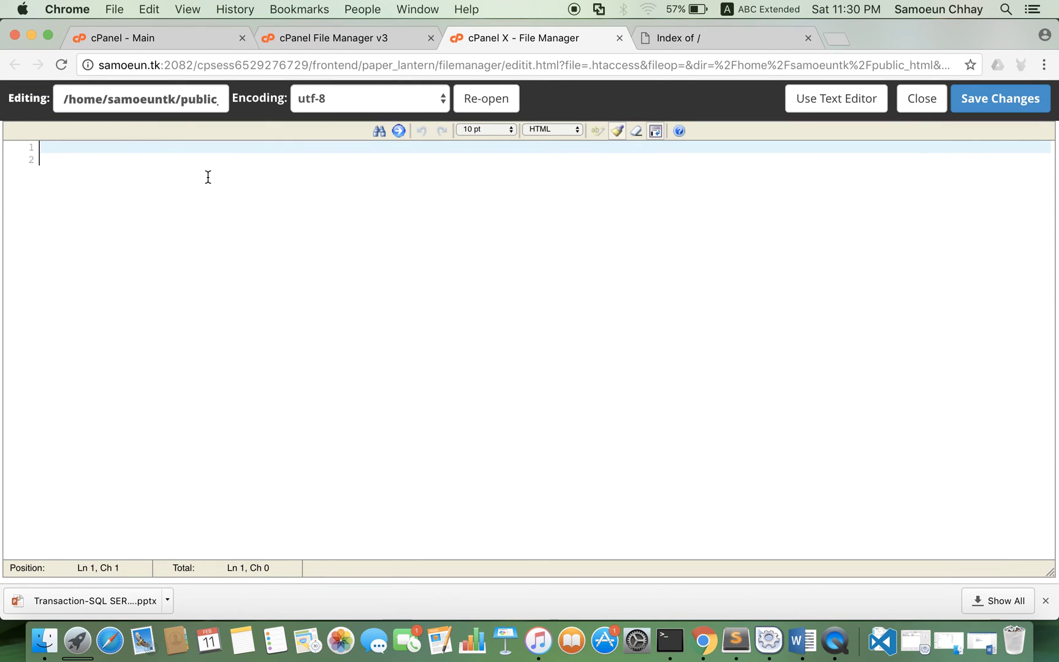
key(super+v)
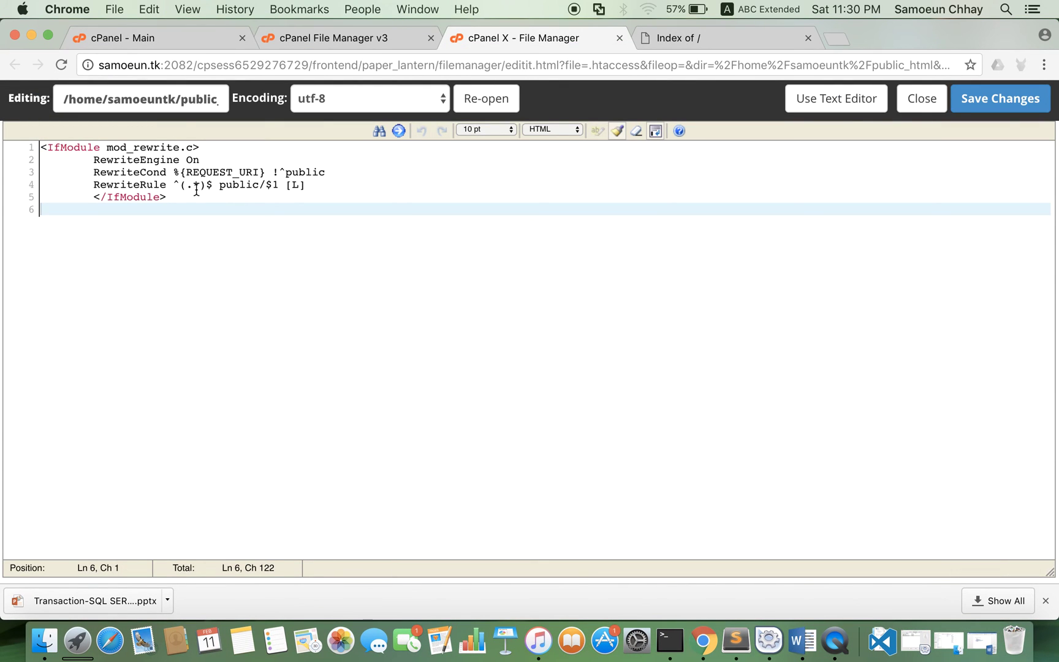